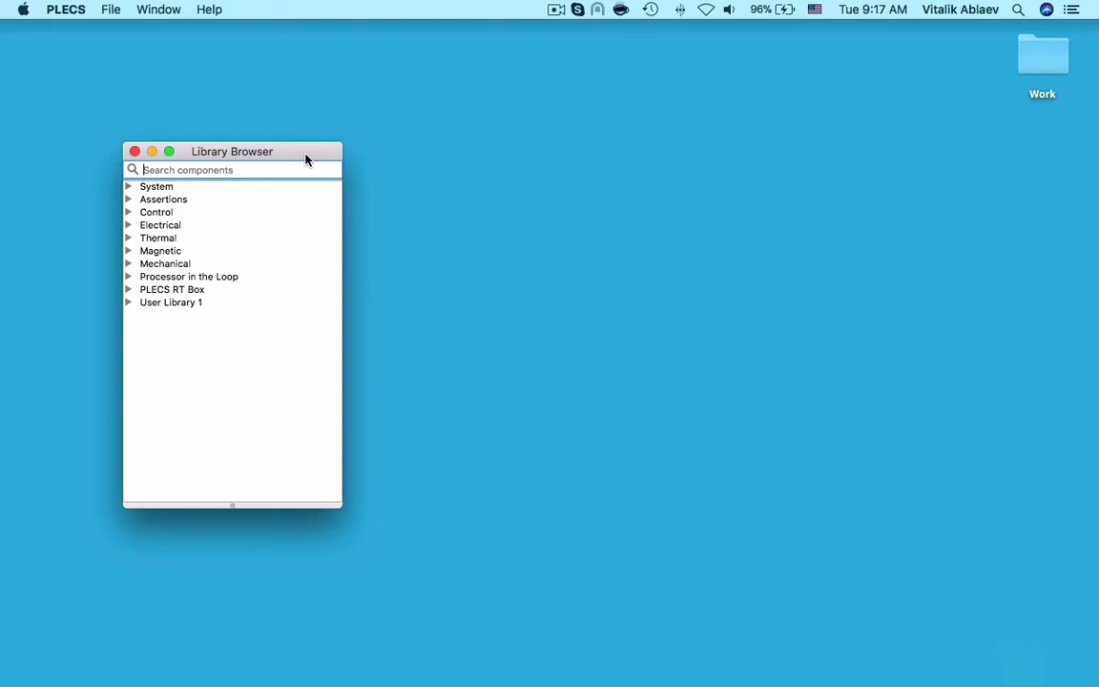
Open the Demo Models library with all demo categories included.
{"action": "left_click", "coordinate": [170, 12]}
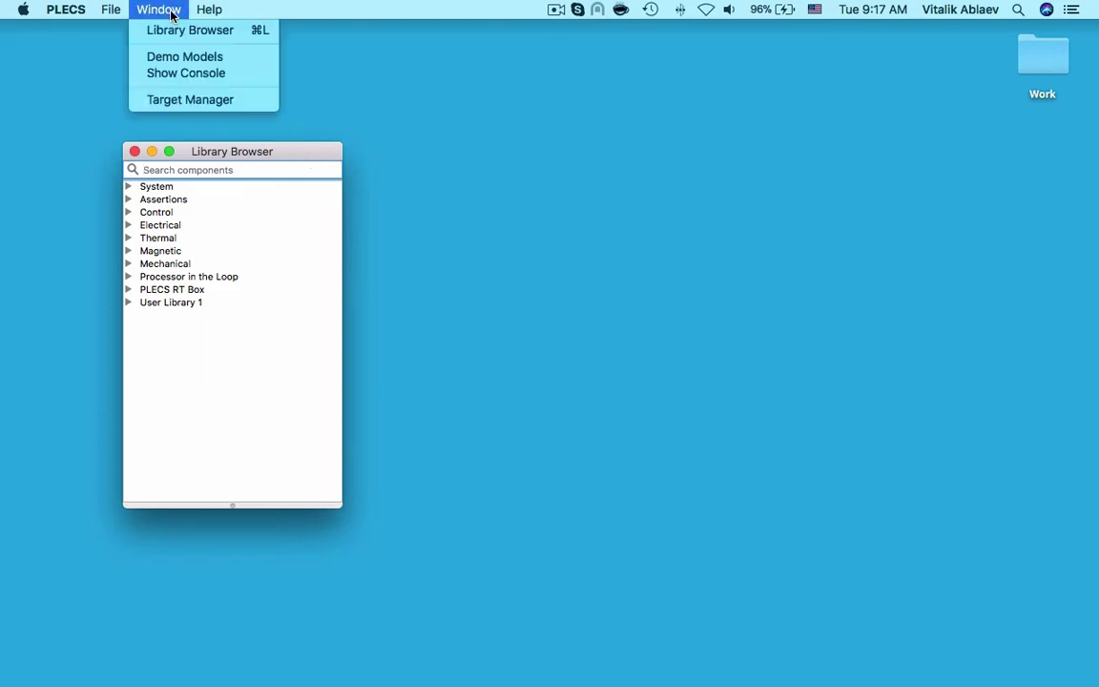
{"action": "left_click", "coordinate": [249, 63]}
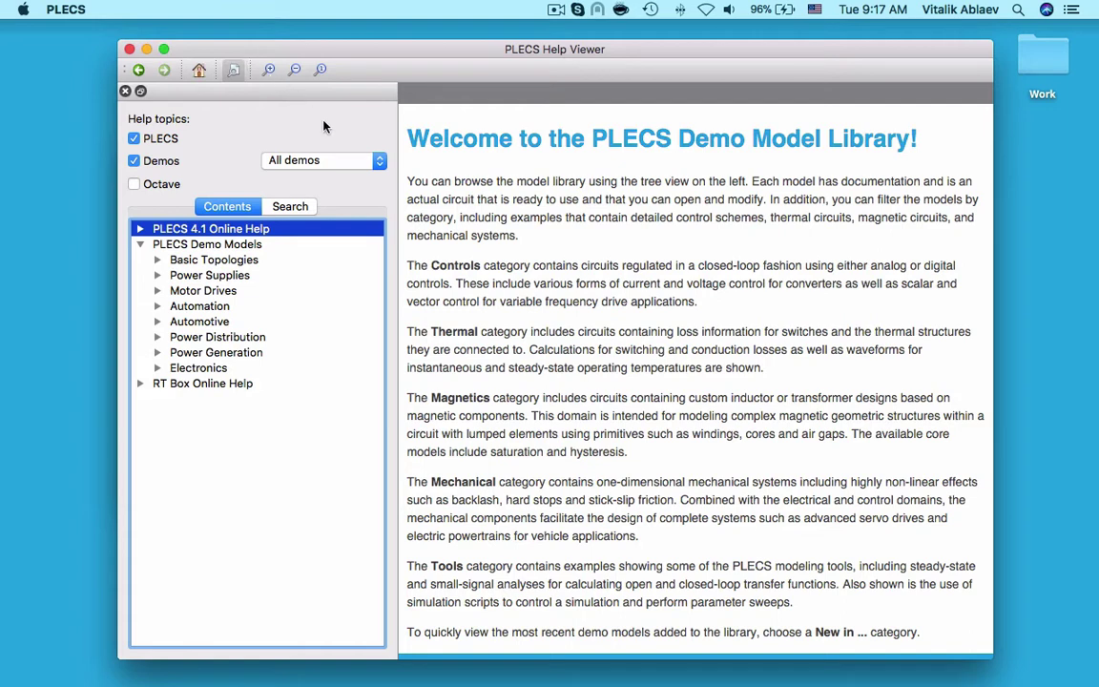
{"action": "left_click", "coordinate": [378, 161]}
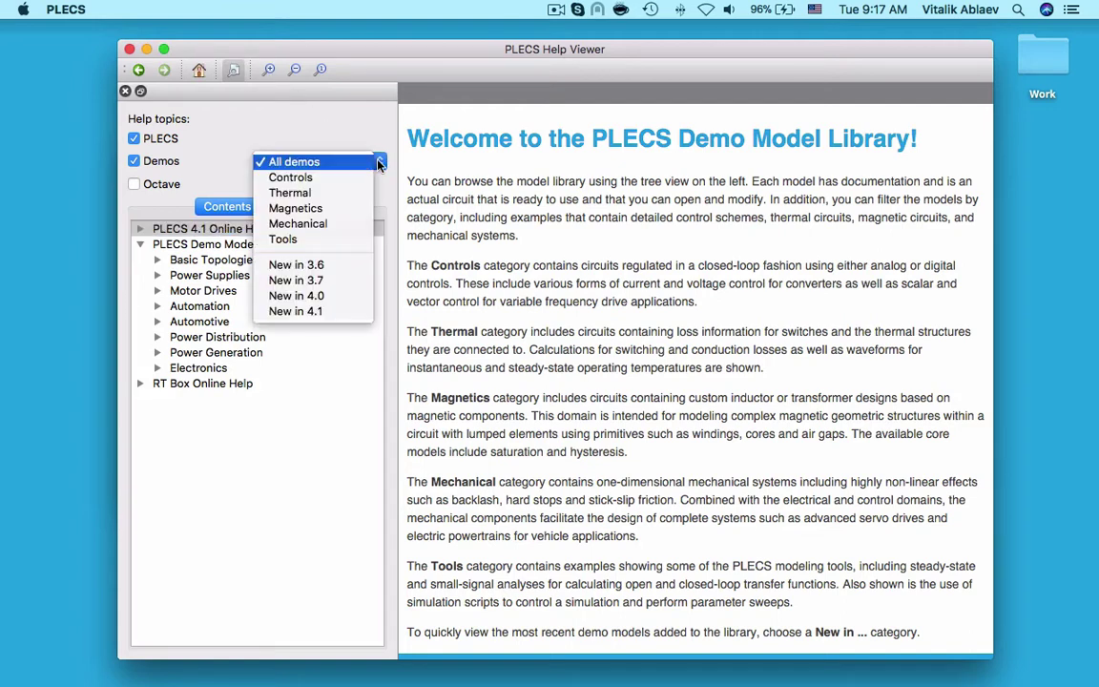
{"action": "left_click", "coordinate": [378, 163]}
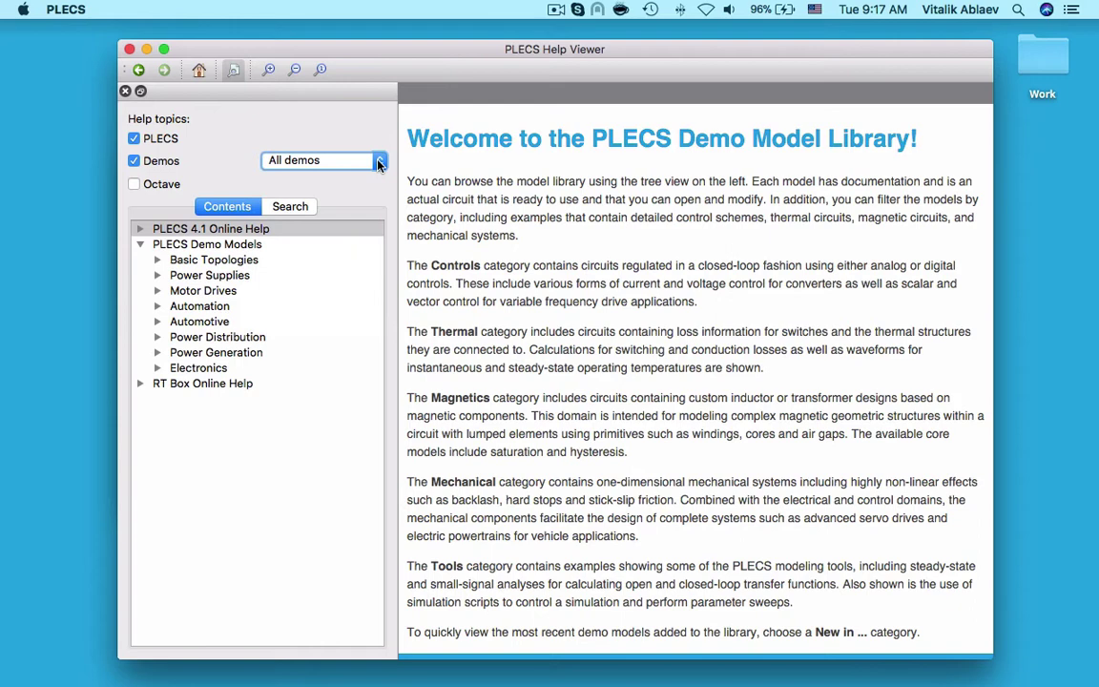
Search the demo library for 'constant on-time'.
{"action": "left_click", "coordinate": [298, 208]}
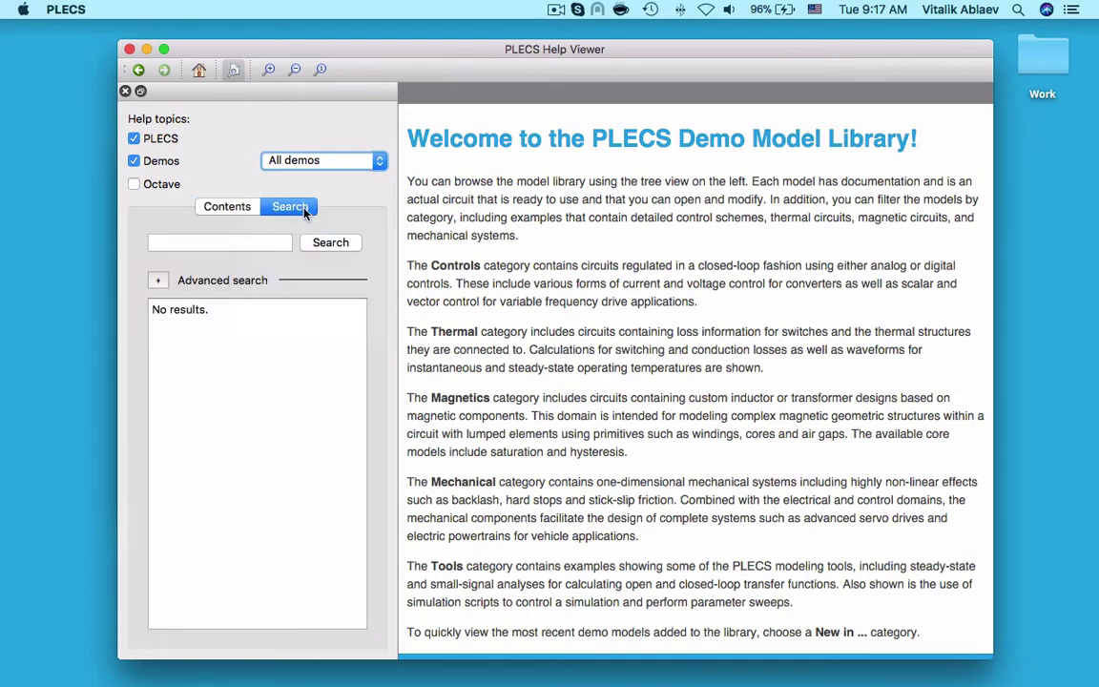
{"action": "left_click", "coordinate": [227, 242]}
{"action": "type", "text": "c"}
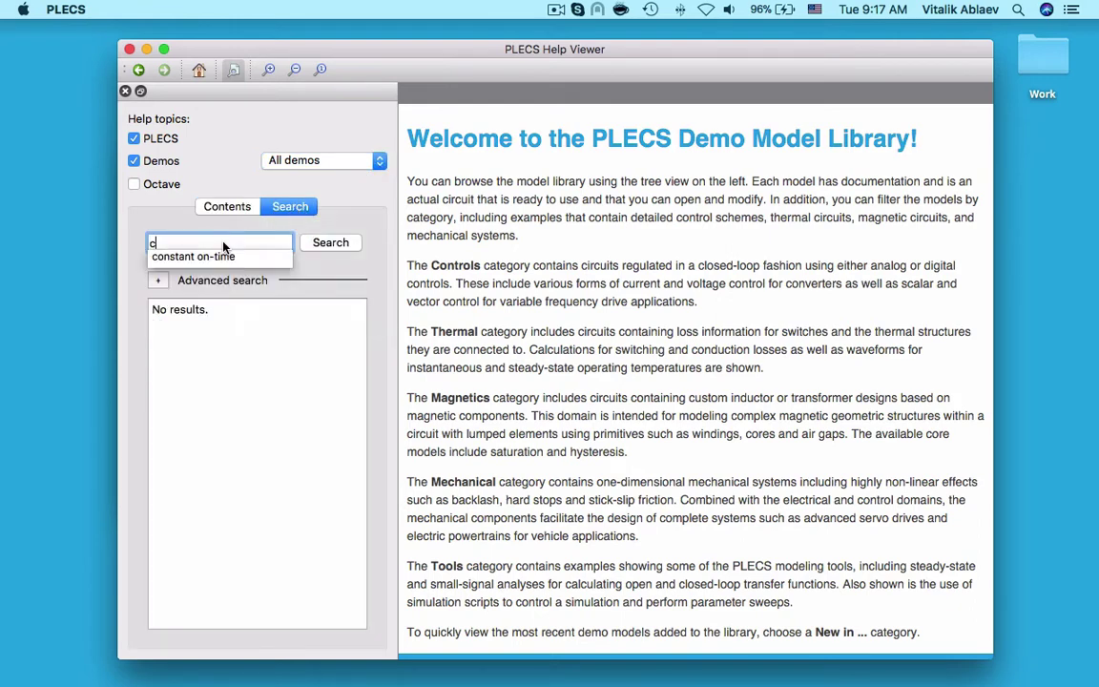
{"action": "type", "text": "onsta"}
{"action": "key", "text": "Down"}
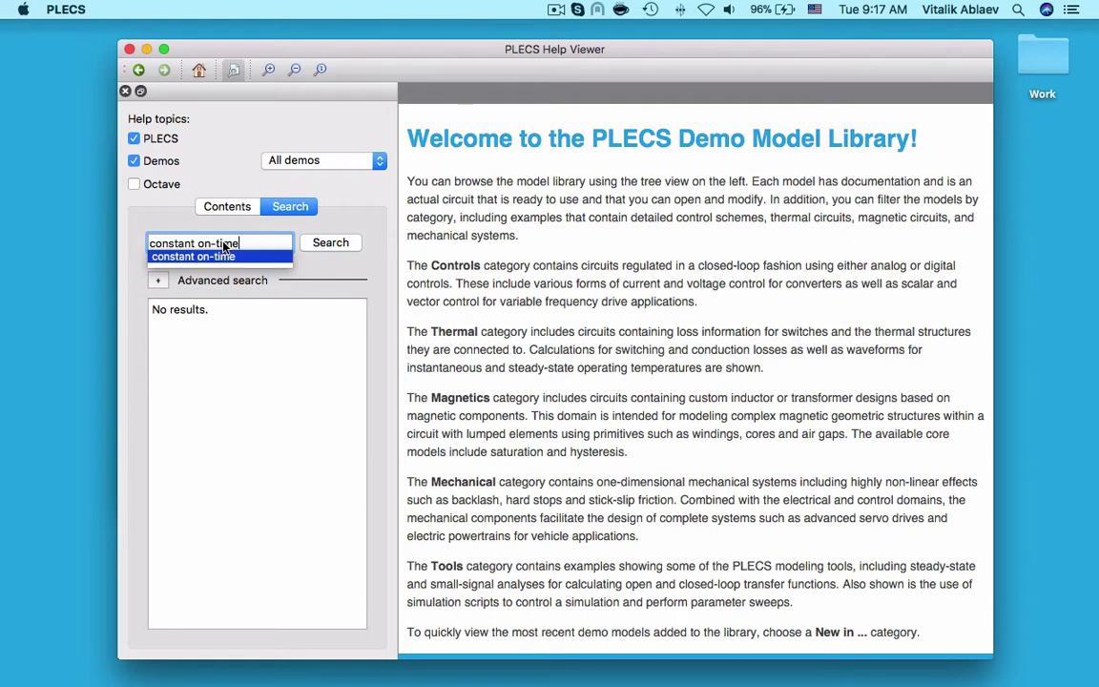
{"action": "key", "text": "Return"}
Open the BuckCOTStateMachine.plecs demo from the constant on-time search results.
{"action": "left_click", "coordinate": [272, 477]}
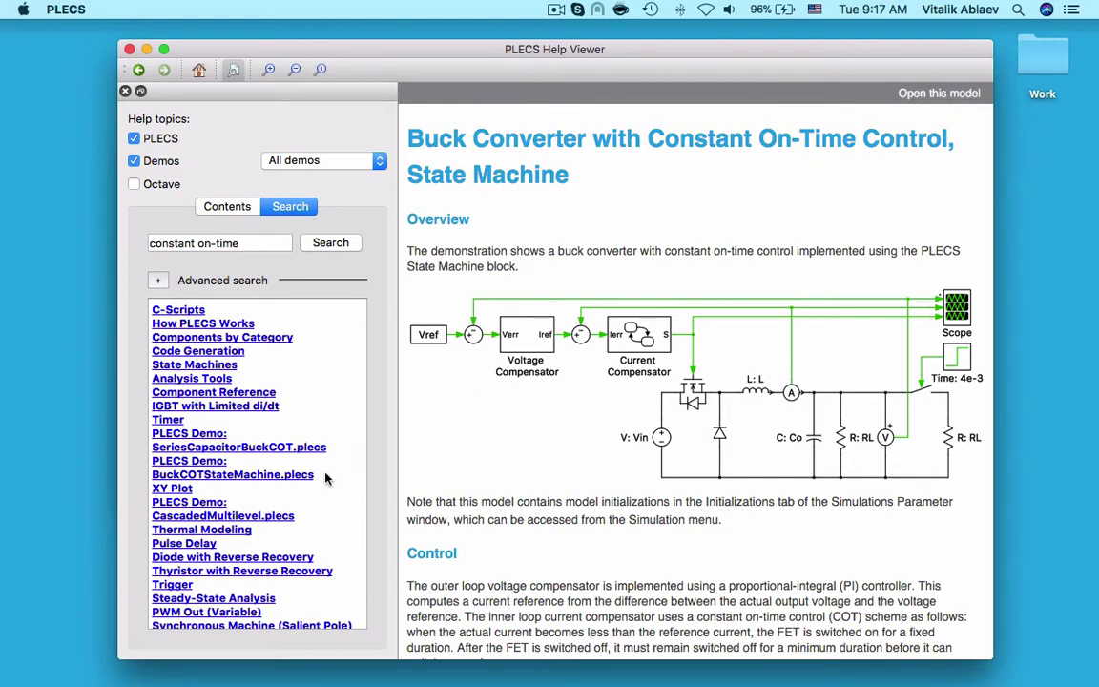
{"action": "left_click_drag", "start_coordinate": [320, 483], "coordinate": [138, 437]}
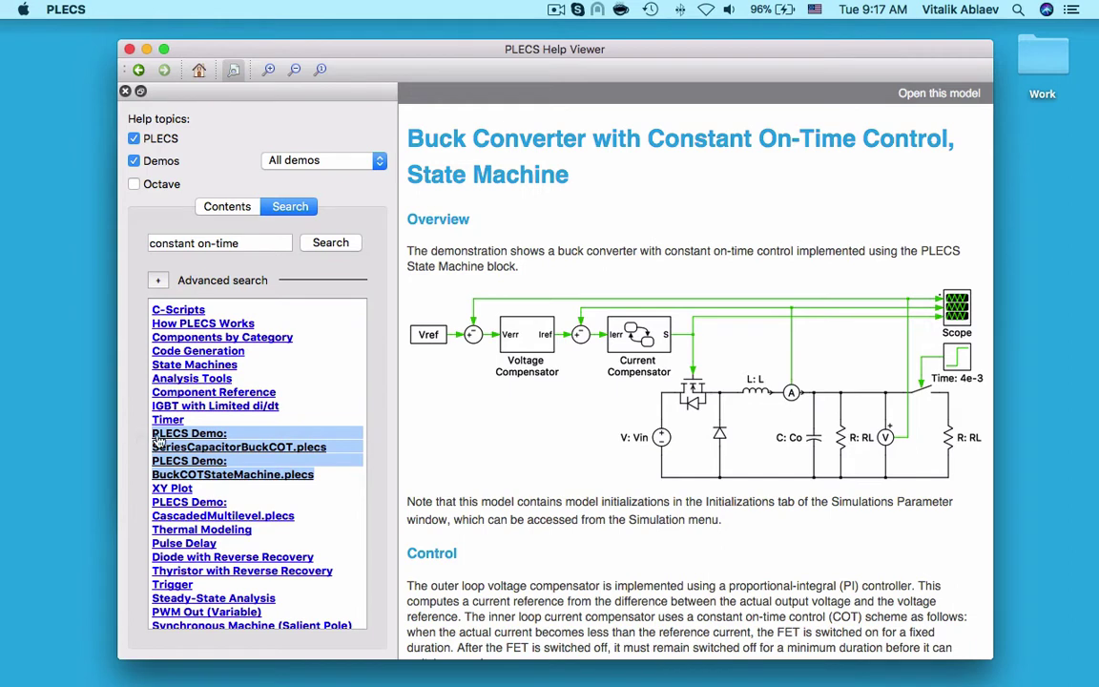
{"action": "left_click", "coordinate": [349, 465]}
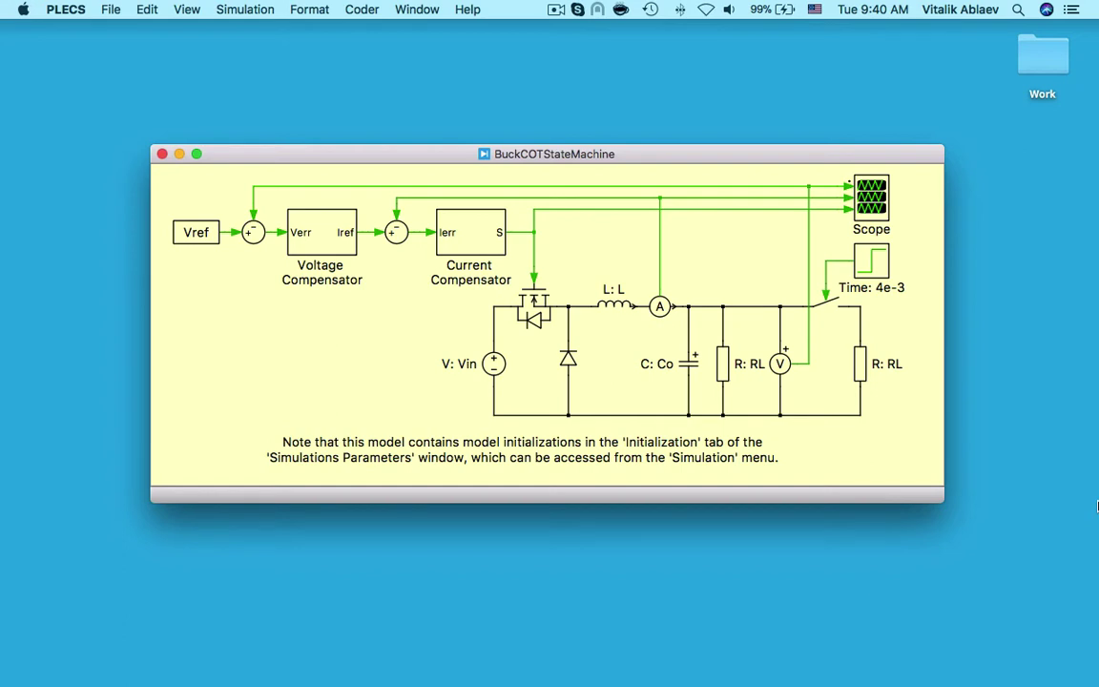
{"action": "double_click", "coordinate": [333, 244]}
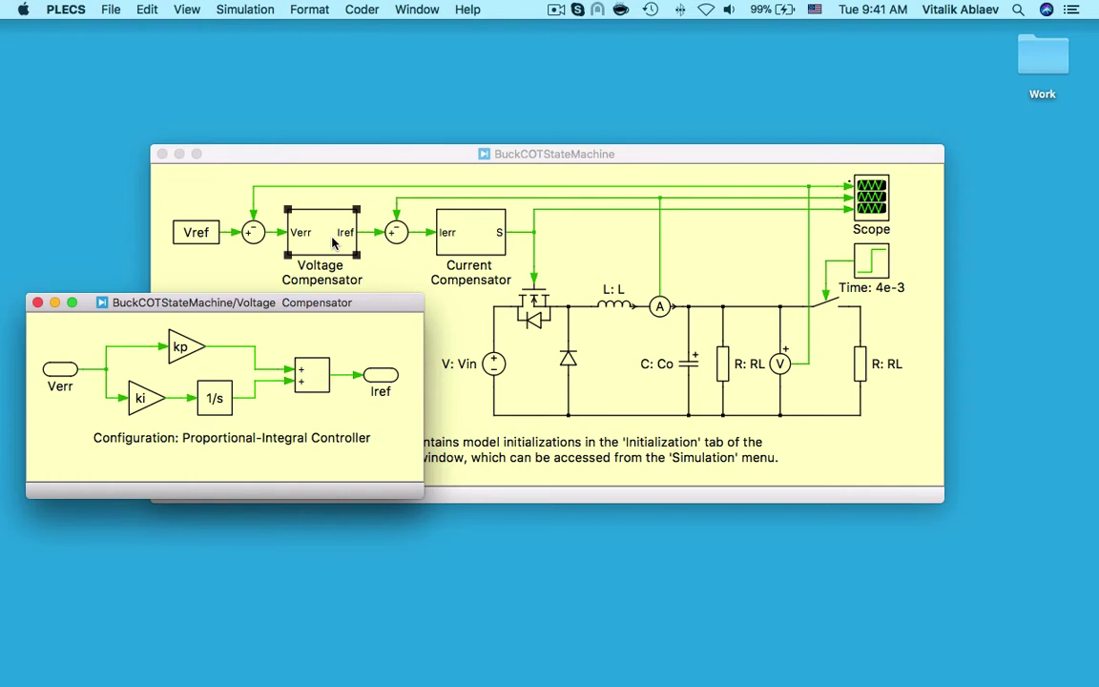
{"action": "left_click", "coordinate": [38, 302]}
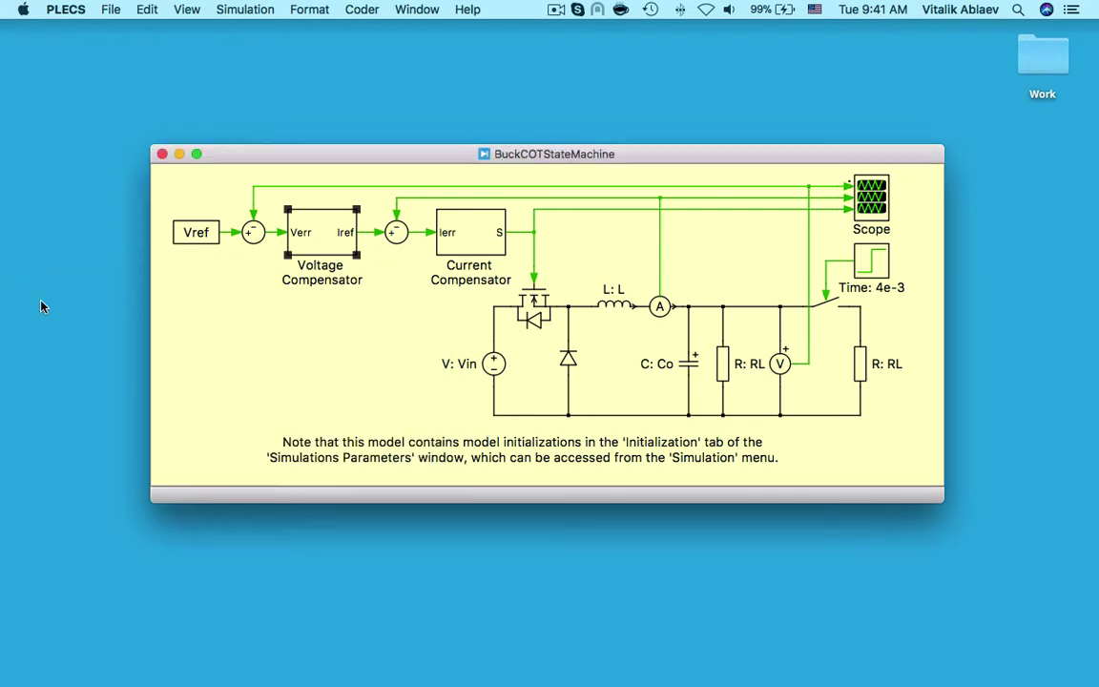
{"action": "left_click", "coordinate": [375, 256]}
Open the Current Compensator's control-blocks logic, with its comparator, AND, SR flip-flop and pulse stages.
{"action": "double_click", "coordinate": [476, 245]}
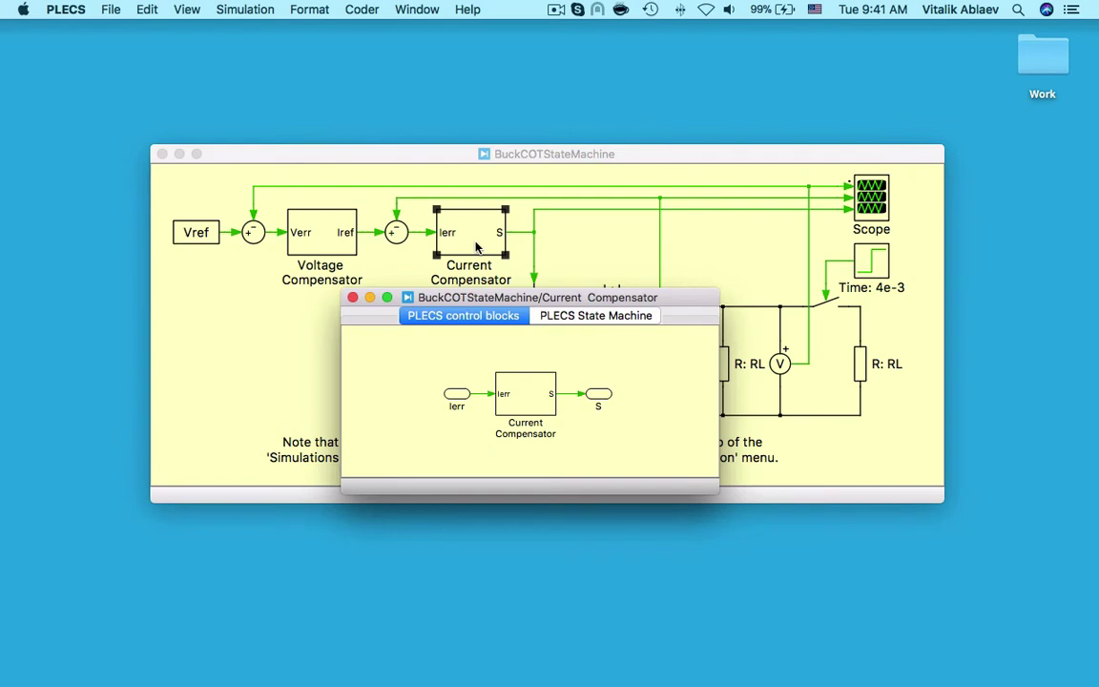
{"action": "left_click", "coordinate": [593, 318]}
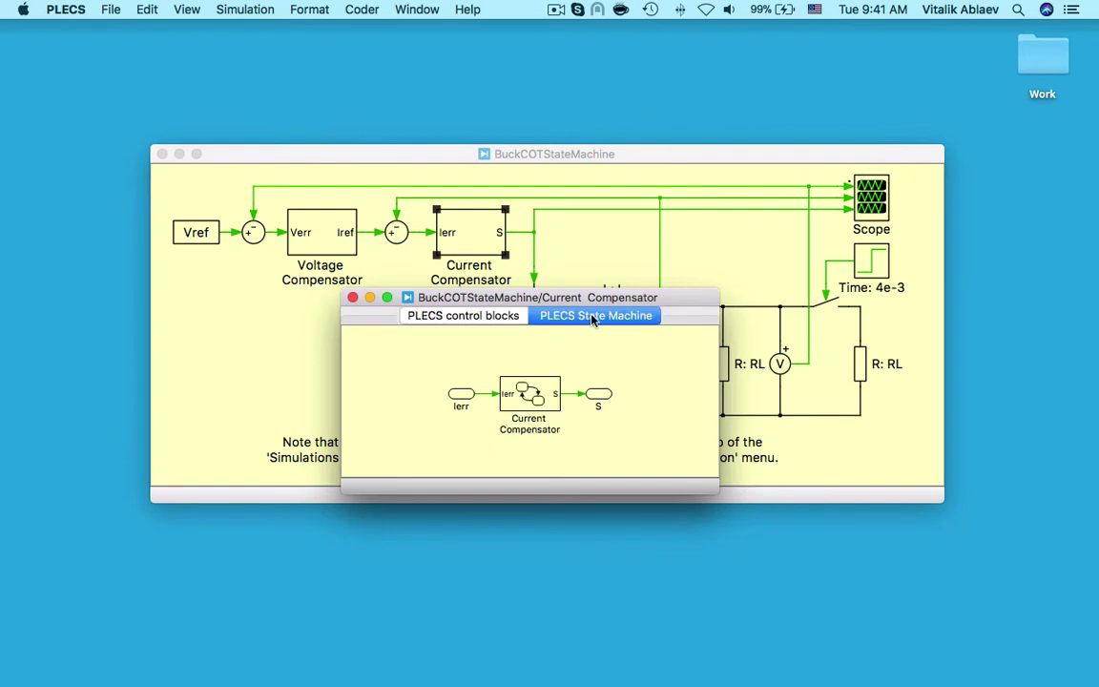
{"action": "left_click", "coordinate": [507, 318]}
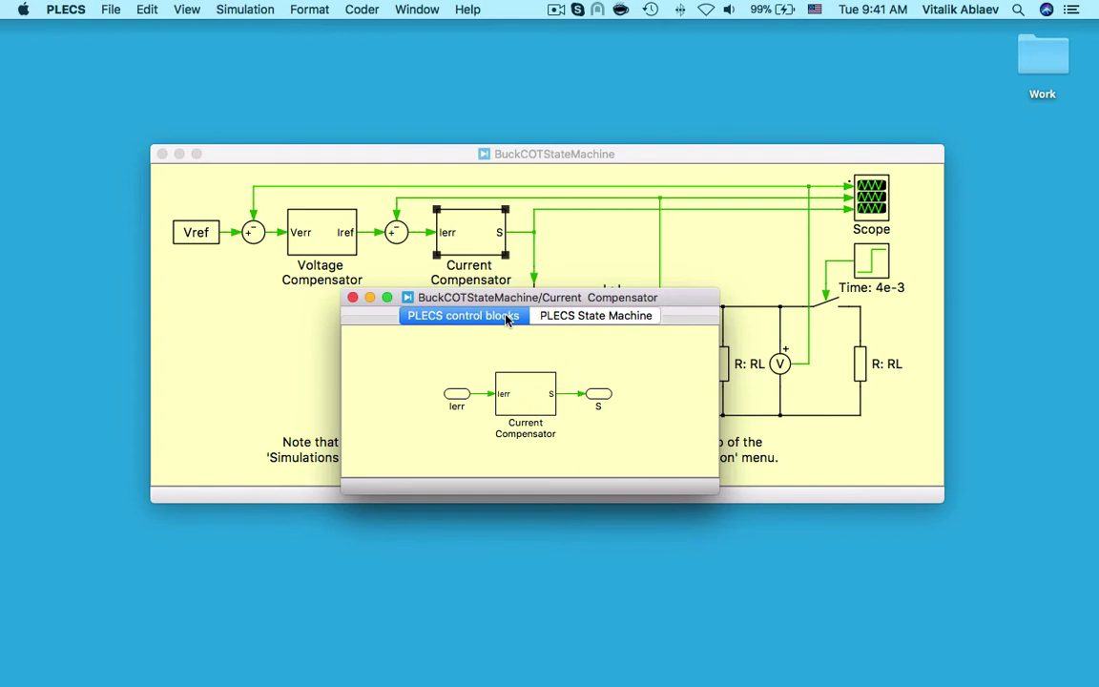
{"action": "double_click", "coordinate": [537, 405]}
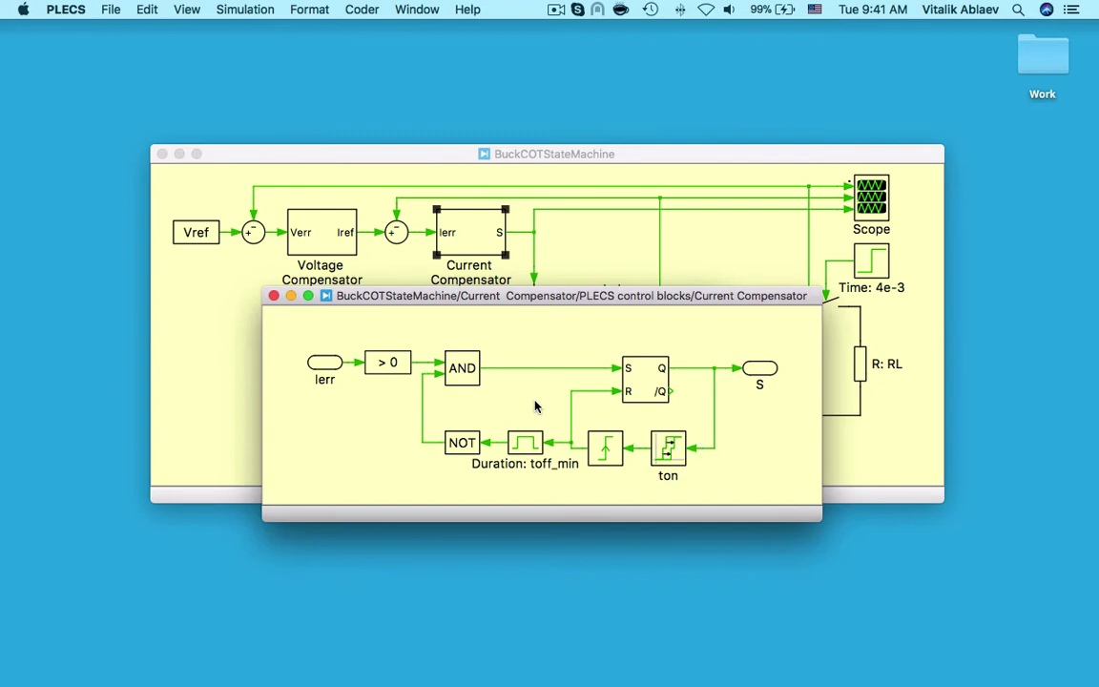
Run the simulation and store the scope results as trace 'Control blocks COT'.
{"action": "key", "text": "super+w"}
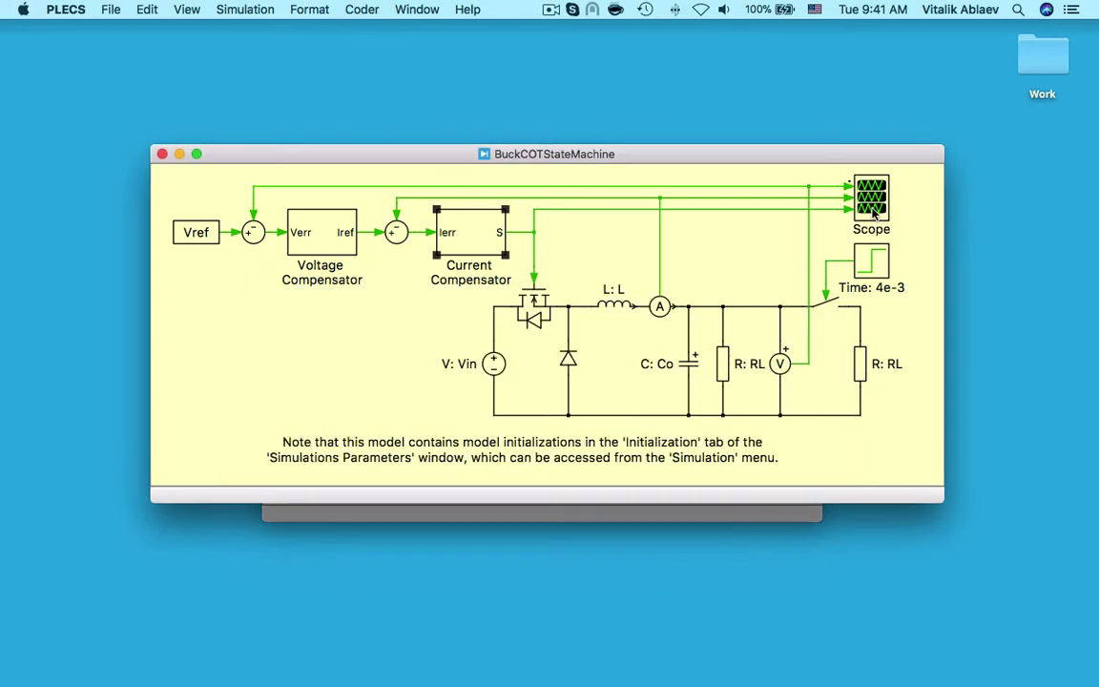
{"action": "double_click", "coordinate": [871, 200]}
{"action": "key", "text": "super+t"}
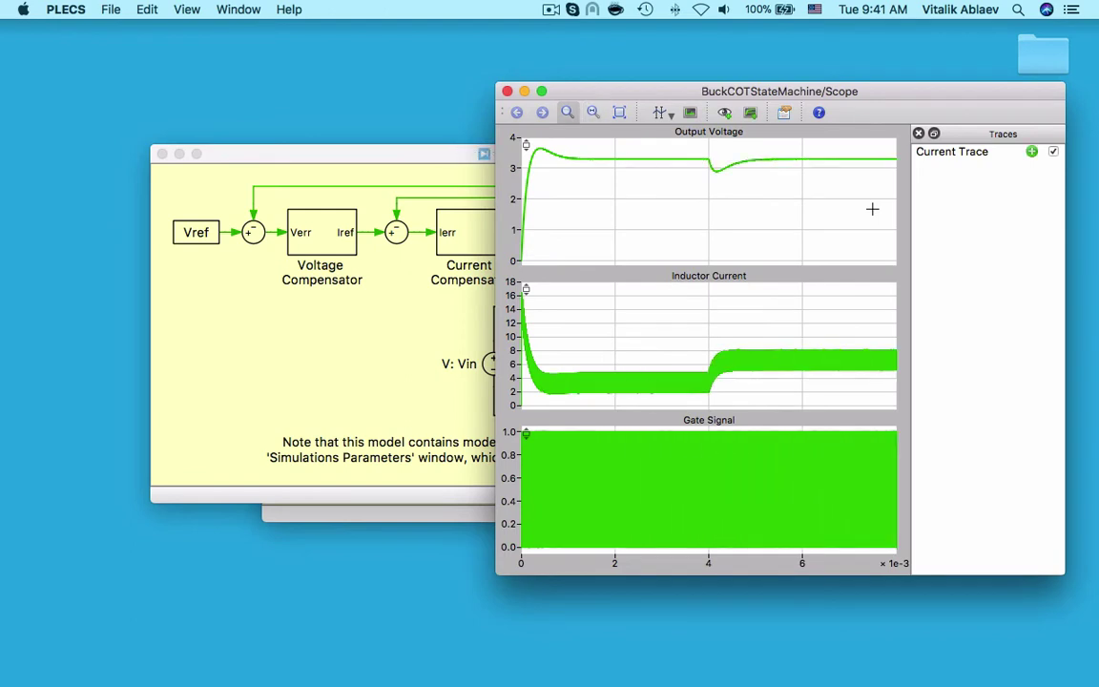
{"action": "left_click", "coordinate": [1035, 151]}
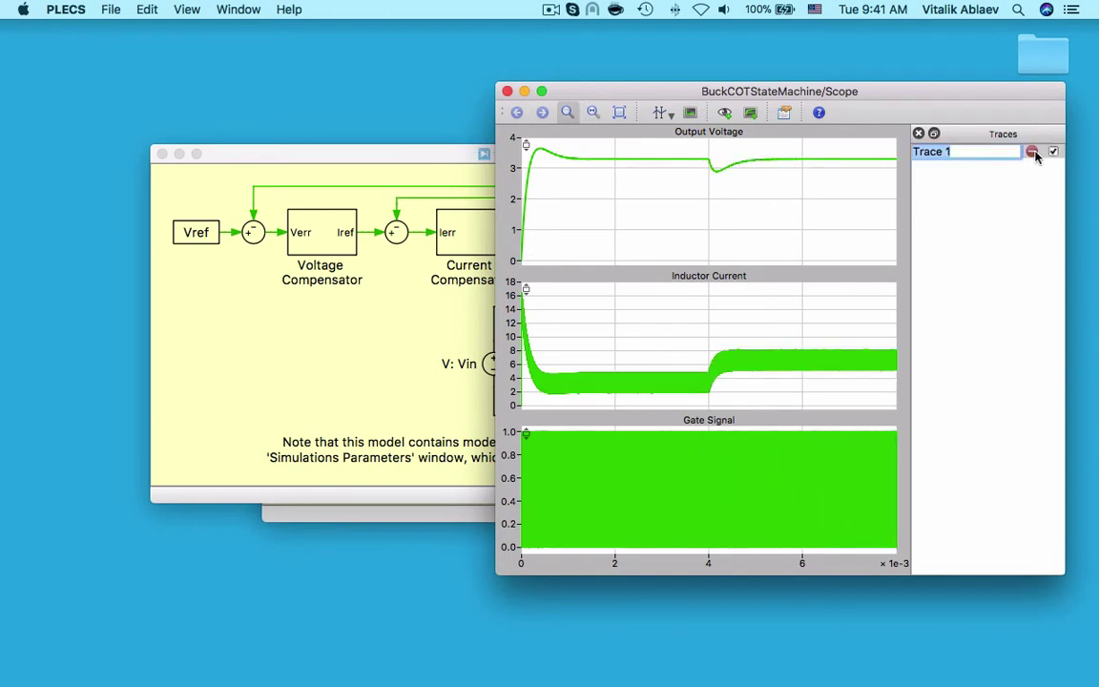
{"action": "type", "text": "Control blo"}
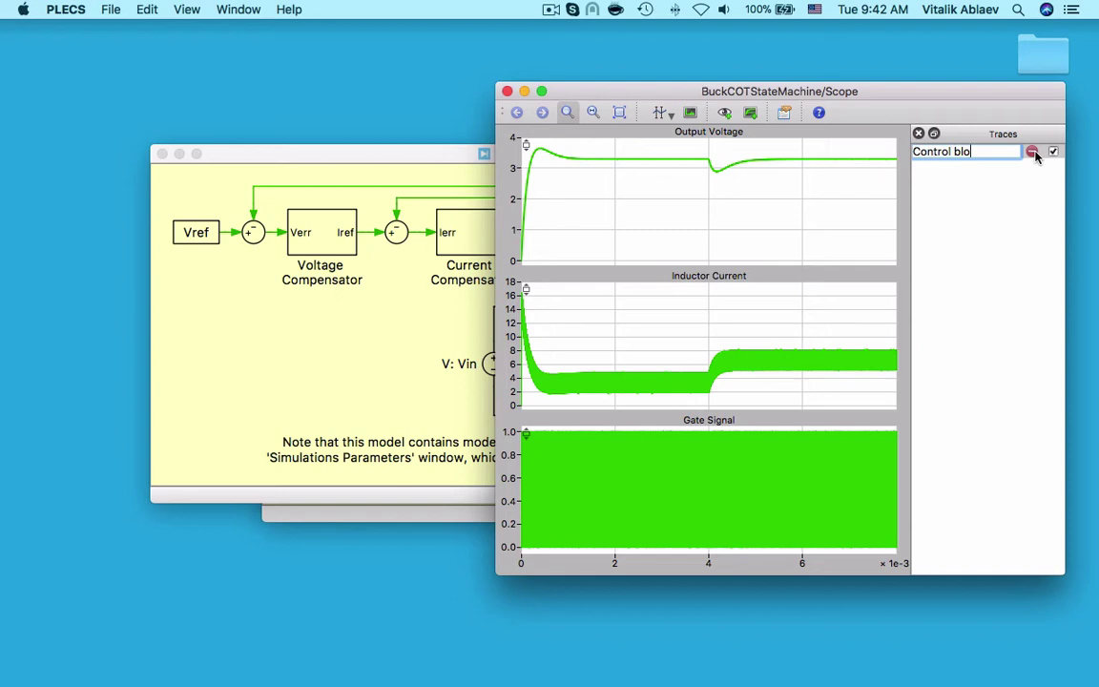
{"action": "type", "text": "cks COT"}
{"action": "key", "text": "Return"}
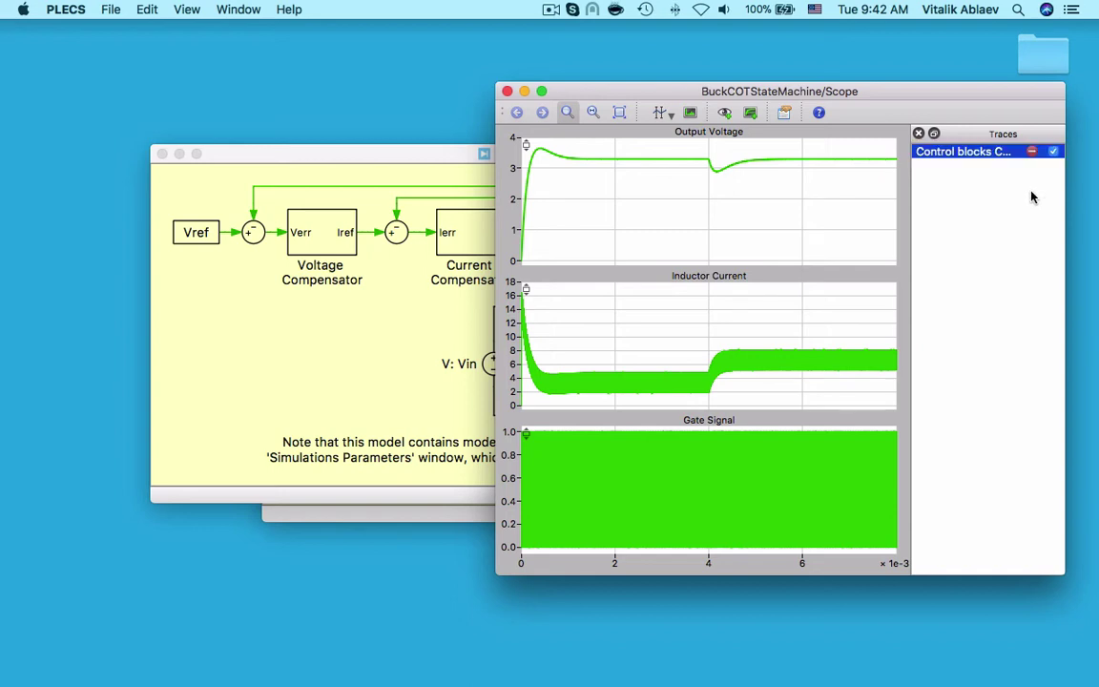
{"action": "left_click", "coordinate": [507, 92]}
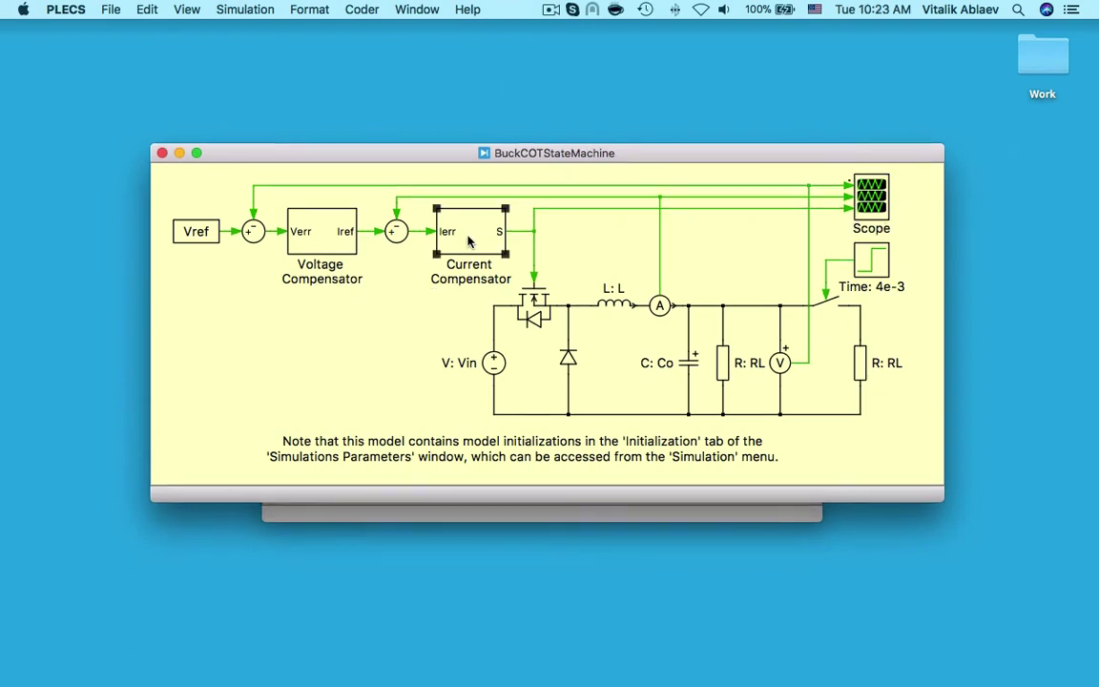
Set the Current Compensator configuration to PLECS State Machine and view its subsystem.
{"action": "double_click", "coordinate": [467, 241]}
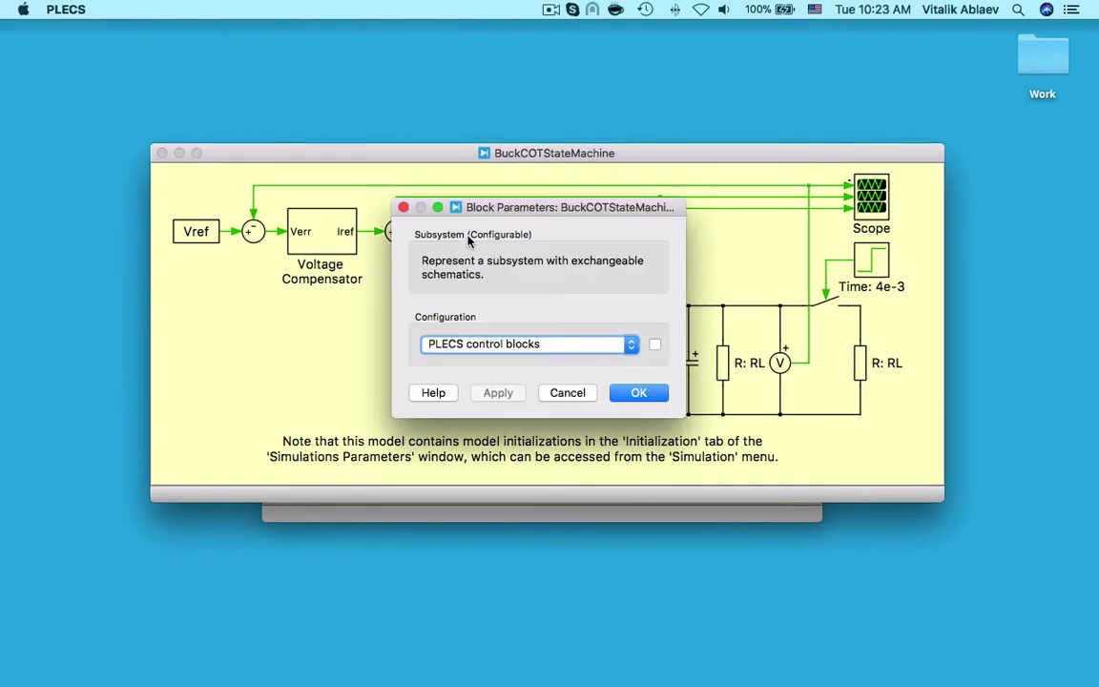
{"action": "left_click", "coordinate": [629, 343]}
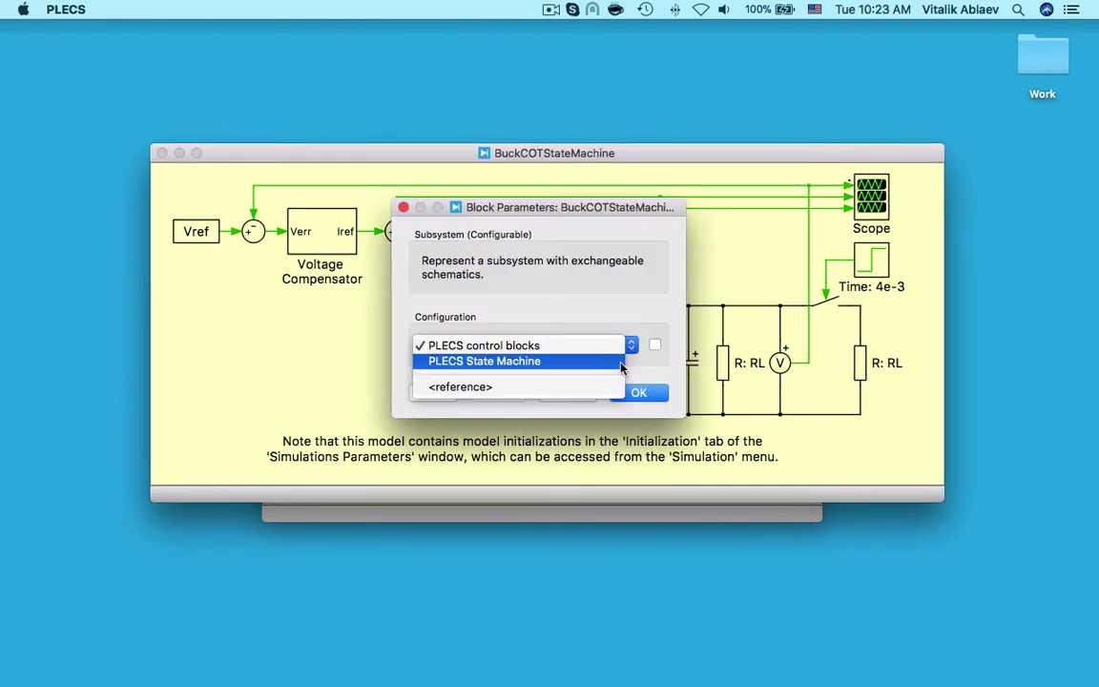
{"action": "left_click", "coordinate": [612, 366]}
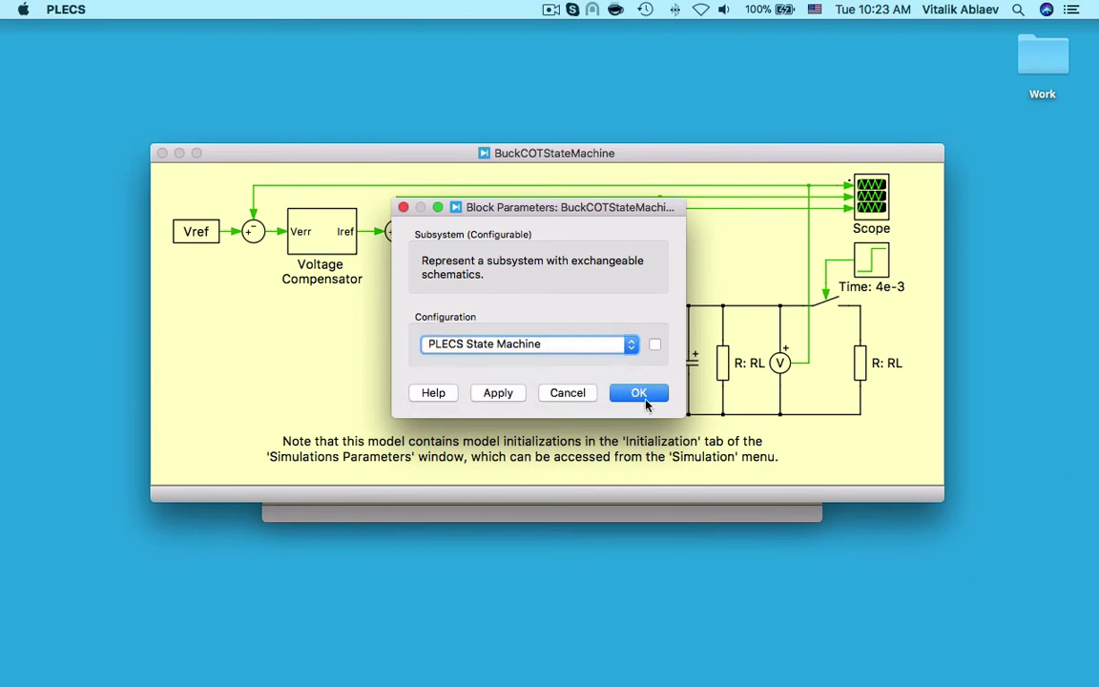
{"action": "left_click", "coordinate": [643, 392]}
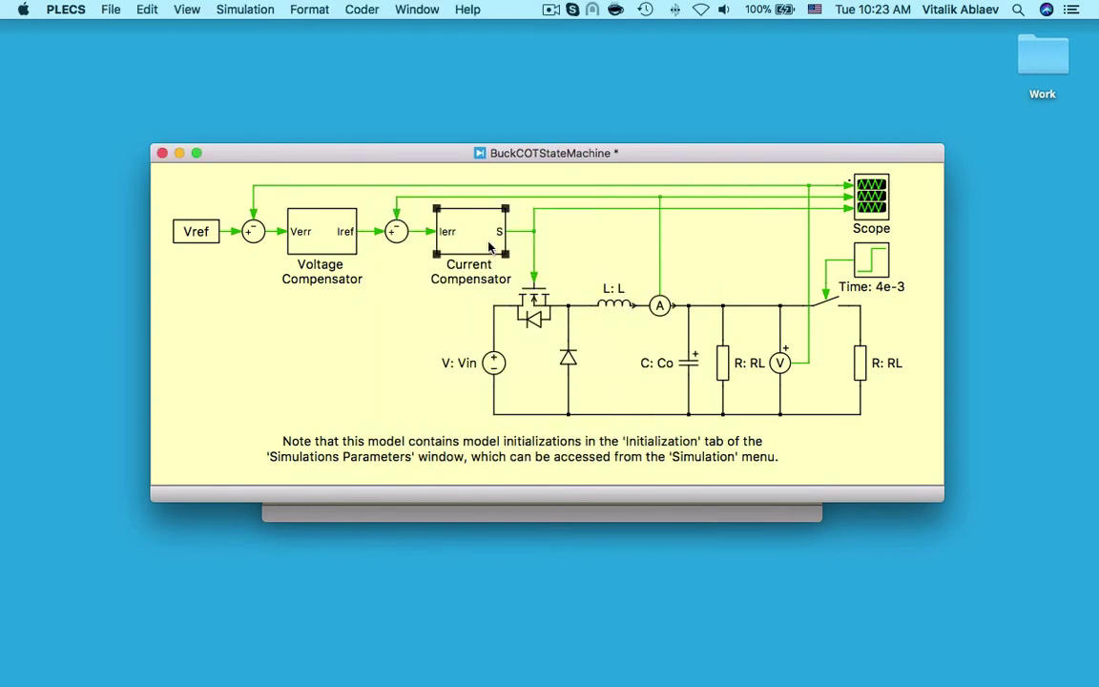
{"action": "key", "text": "ctrl+u"}
{"action": "left_click", "coordinate": [590, 320]}
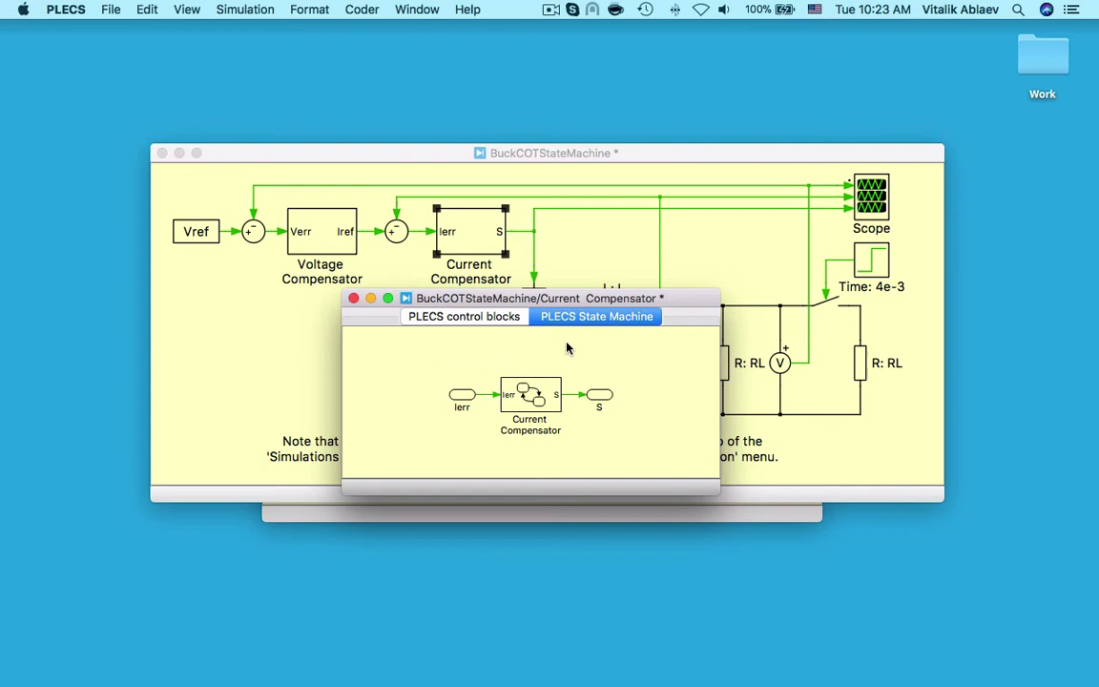
Open the Current Compensator state diagram and its State Machine Configuration dialog.
{"action": "double_click", "coordinate": [551, 385]}
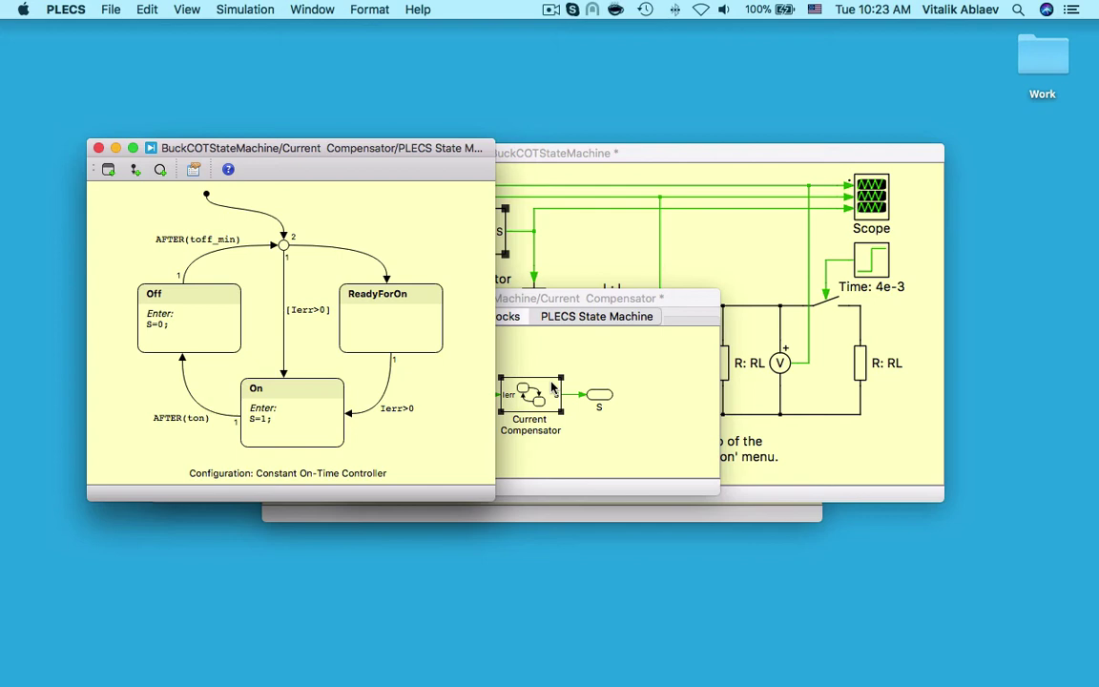
{"action": "left_click", "coordinate": [193, 170]}
Review ton and toff_min (6.875e-7) under Constants, then enable Animation.
{"action": "left_click", "coordinate": [253, 155]}
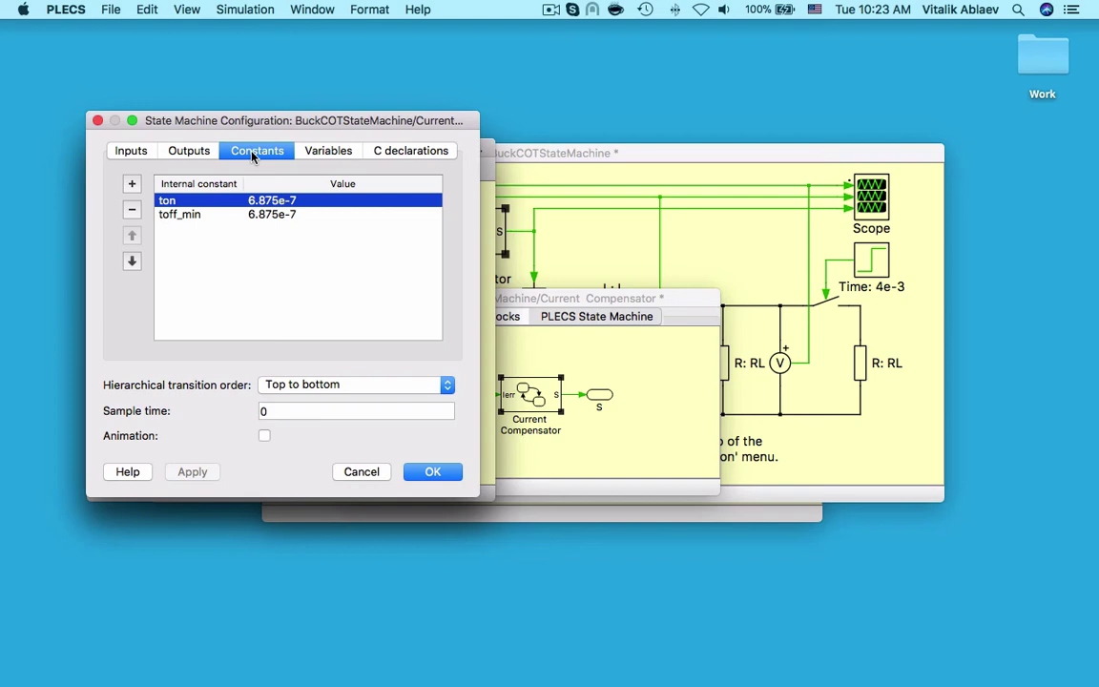
{"action": "left_click", "coordinate": [264, 436]}
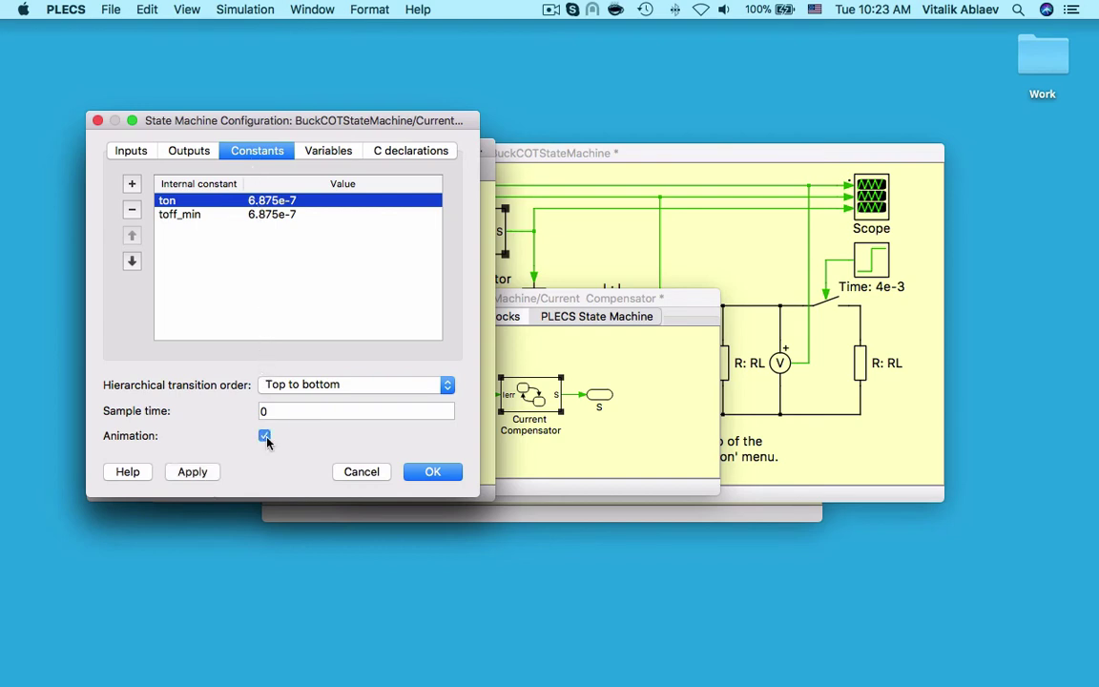
{"action": "left_click", "coordinate": [429, 472]}
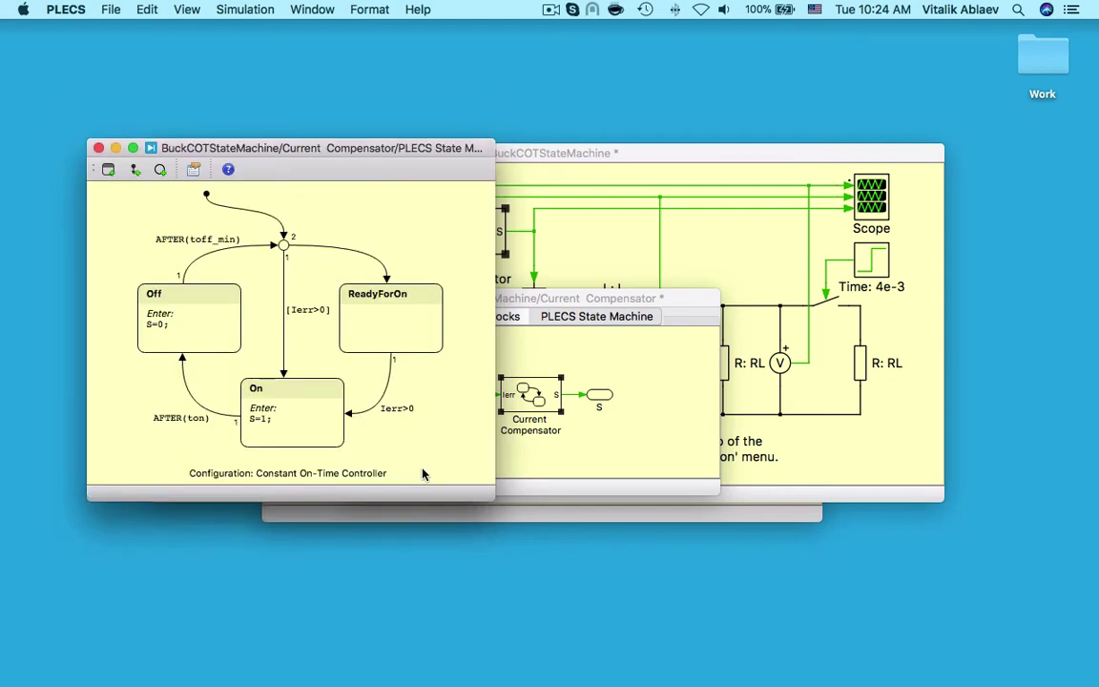
Open the scope with the Control blocks COT trace hidden, keeping the state diagram in front.
{"action": "double_click", "coordinate": [871, 202]}
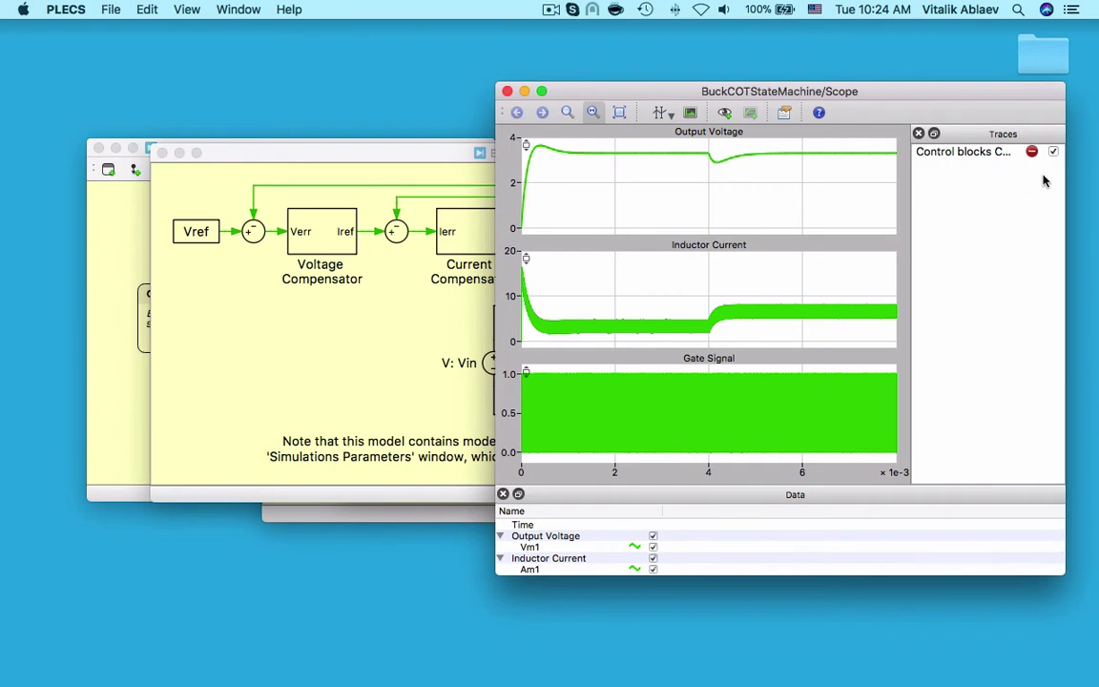
{"action": "left_click", "coordinate": [1054, 153]}
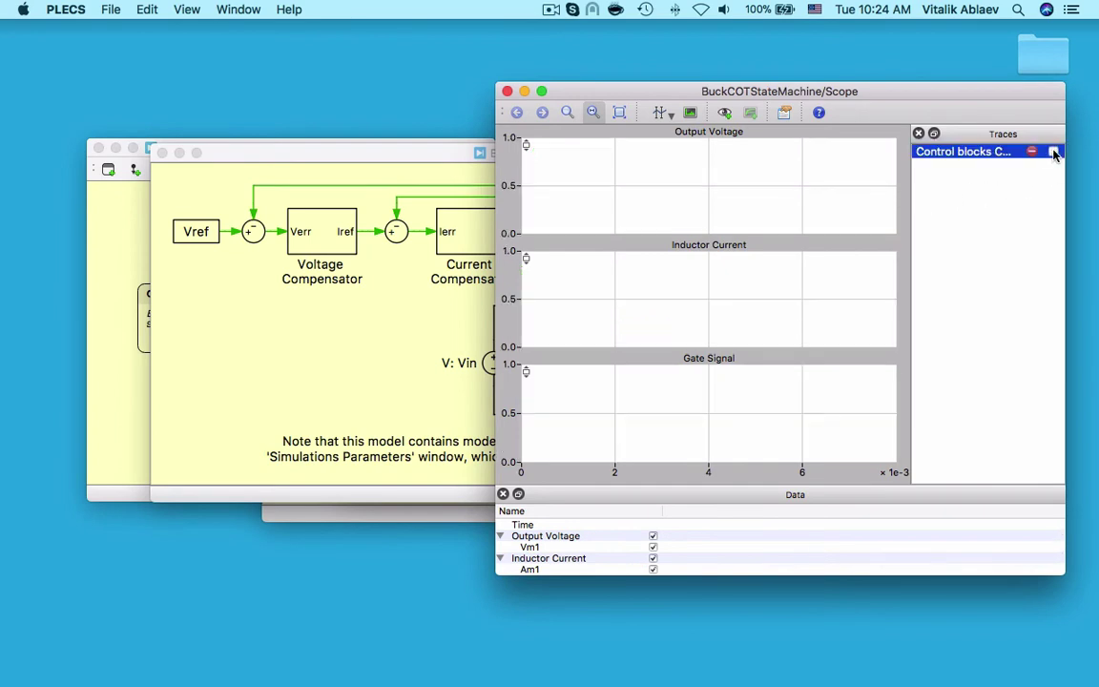
{"action": "left_click", "coordinate": [139, 221]}
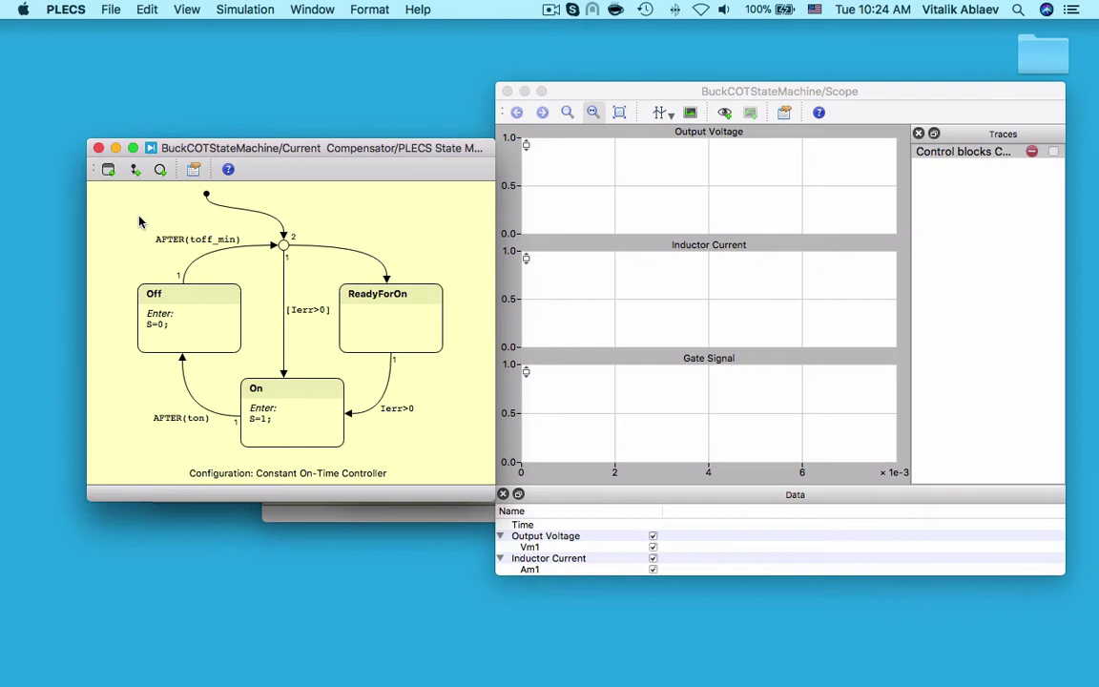
Run the animated simulation while watching the scope waveforms and state diagram.
{"action": "key", "text": "super+t"}
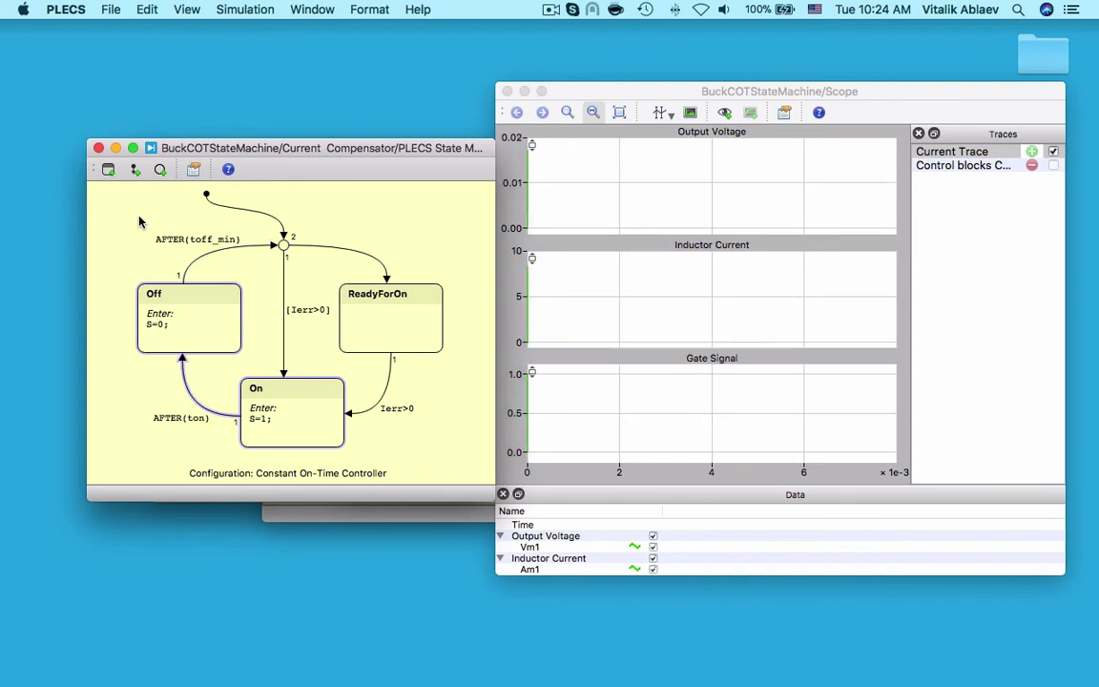
{"action": "left_click", "coordinate": [542, 203]}
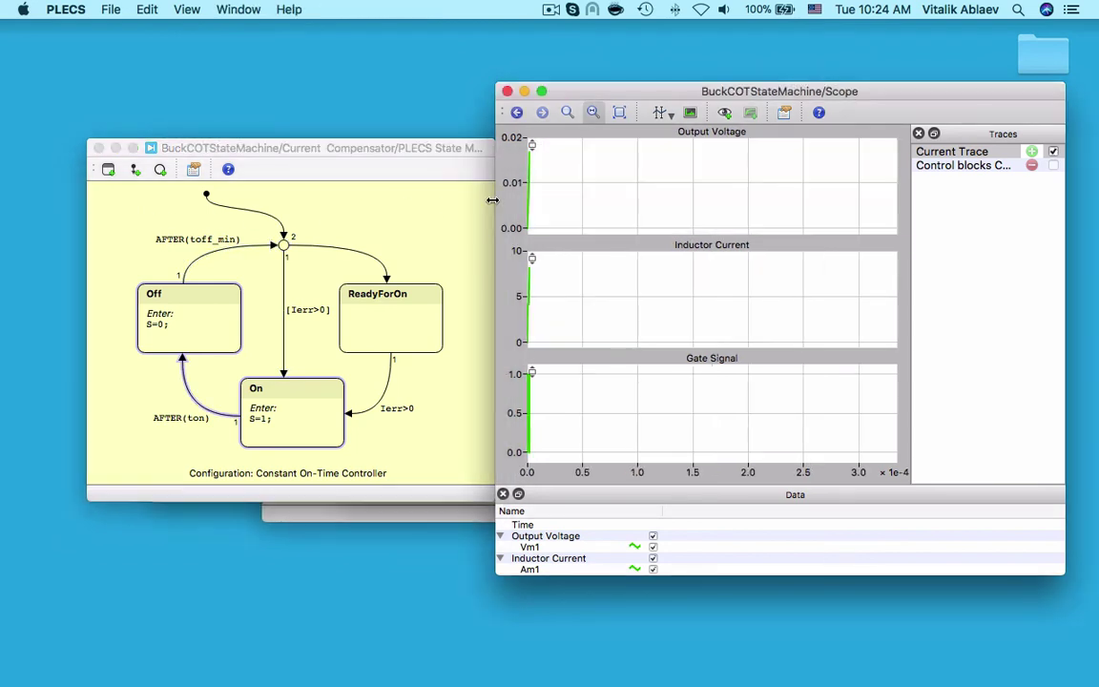
{"action": "left_click", "coordinate": [392, 200]}
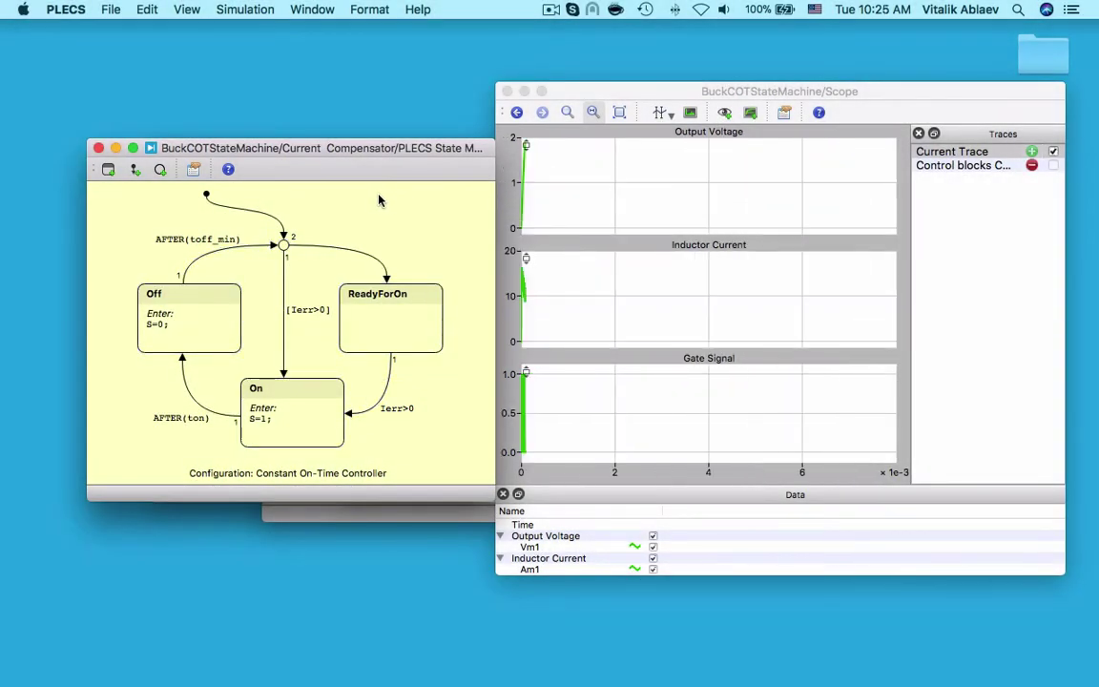
Turn off Animation in the state machine configuration.
{"action": "left_click", "coordinate": [193, 169]}
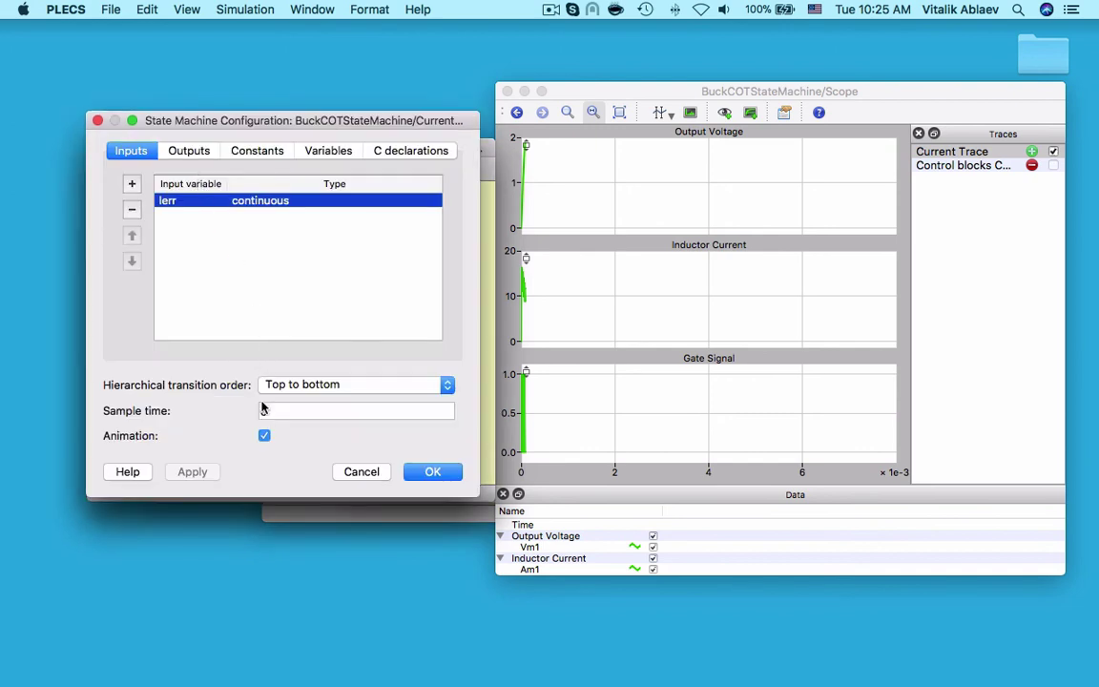
{"action": "left_click", "coordinate": [264, 435]}
{"action": "left_click", "coordinate": [429, 471]}
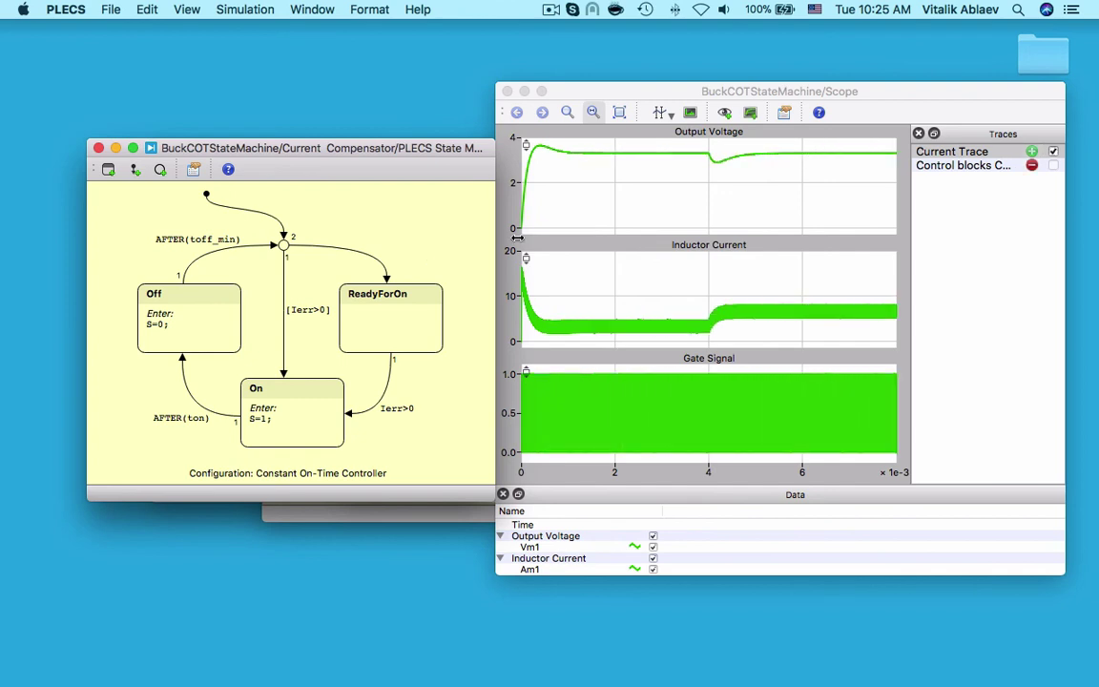
Rename the new Current Trace to 'State Machine COT'.
{"action": "left_click", "coordinate": [933, 145]}
{"action": "double_click", "coordinate": [968, 150]}
{"action": "type", "text": "State Machine COT"}
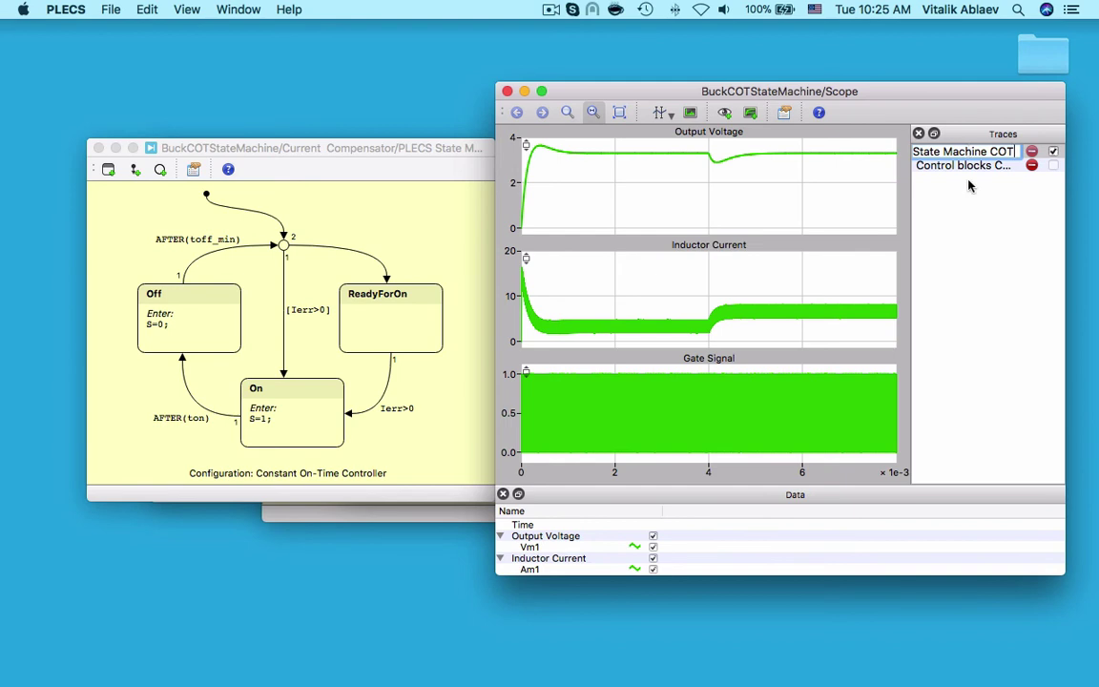
{"action": "key", "text": "Return"}
Spread the overlapping signals apart on the Gate Signal plot and the two plots above it.
{"action": "right_click", "coordinate": [734, 429]}
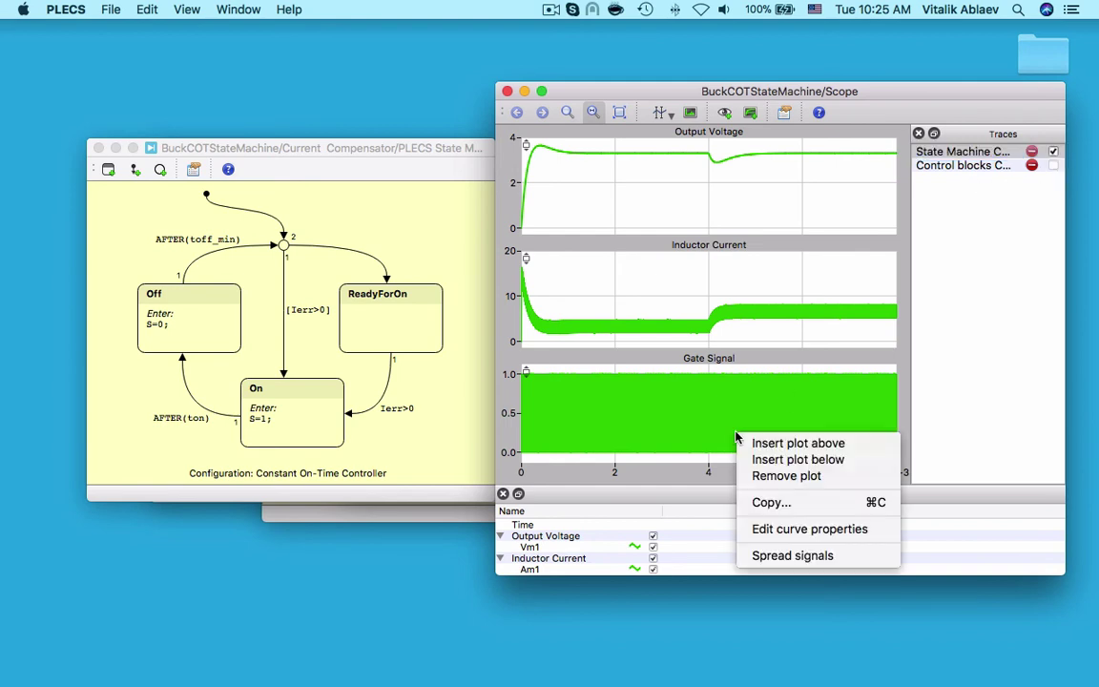
{"action": "left_click", "coordinate": [774, 555]}
{"action": "right_click", "coordinate": [716, 297]}
{"action": "left_click", "coordinate": [764, 419]}
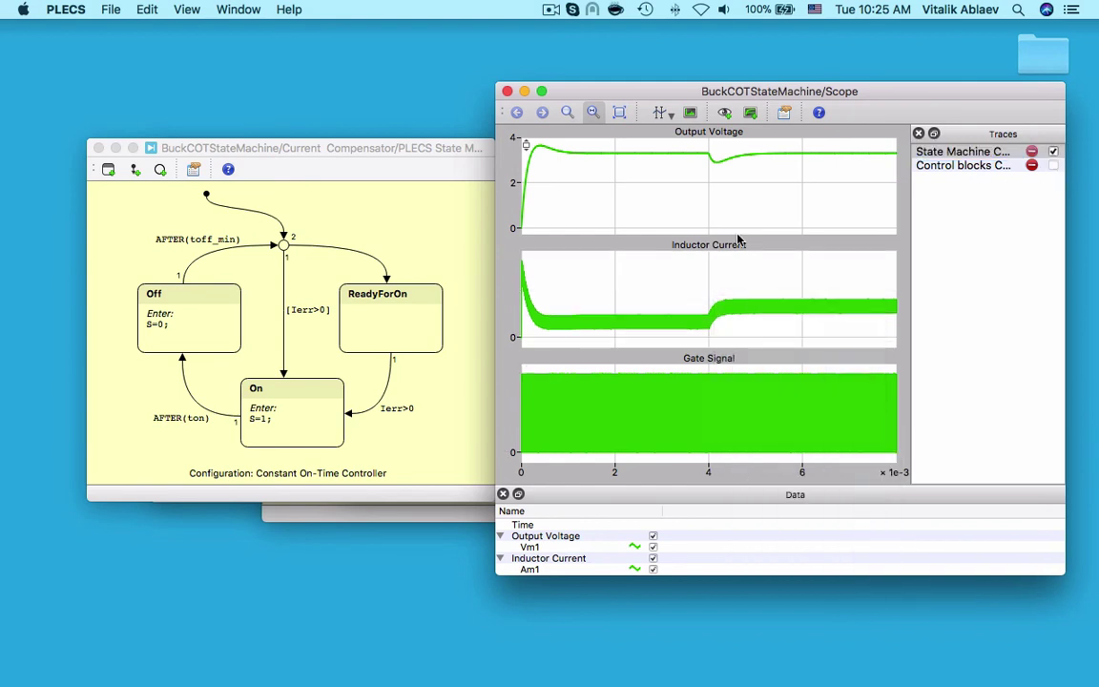
{"action": "right_click", "coordinate": [711, 191]}
{"action": "left_click", "coordinate": [754, 311]}
Zoom into the startup pulses, toggling the Control blocks trace for comparison, then zoom to fit the full time range.
{"action": "left_click_drag", "start_coordinate": [539, 302], "coordinate": [505, 301]}
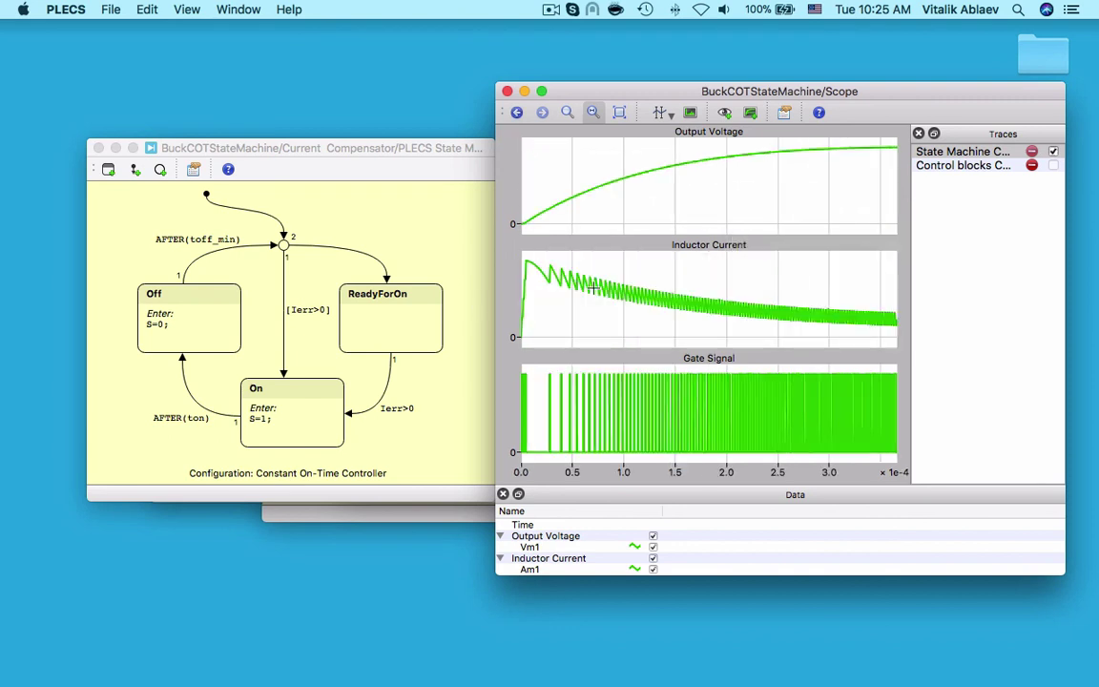
{"action": "left_click", "coordinate": [1054, 167]}
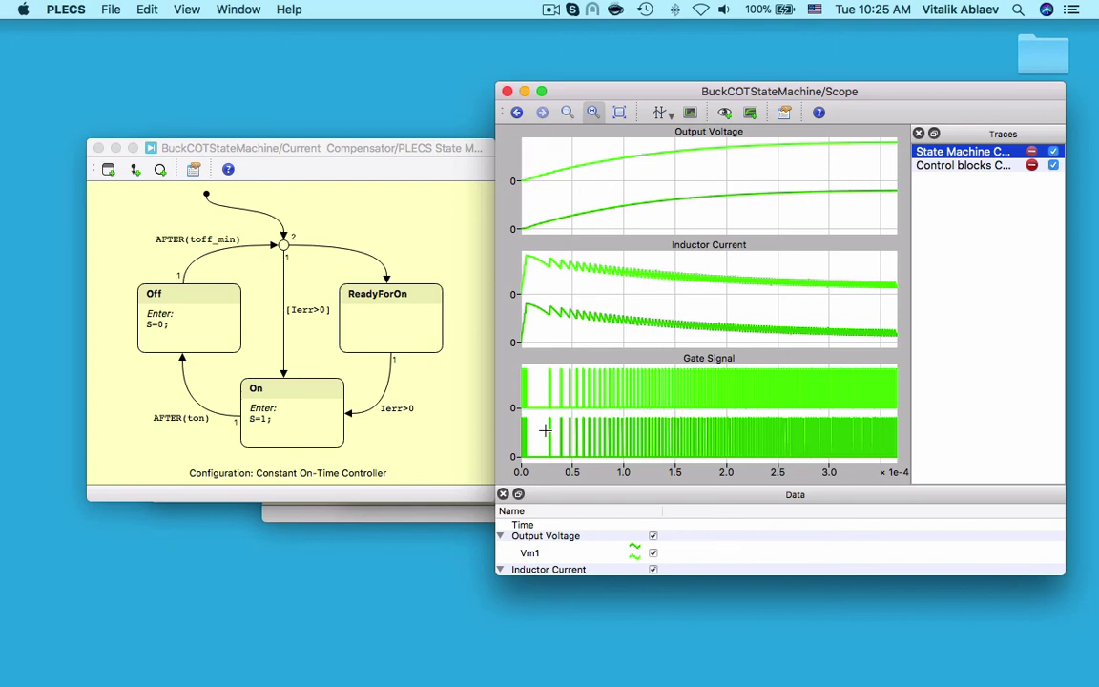
{"action": "mouse_move", "coordinate": [535, 429]}
{"action": "left_mouse_down"}
{"action": "mouse_move", "coordinate": [503, 439]}
{"action": "mouse_move", "coordinate": [674, 435]}
{"action": "left_mouse_up"}
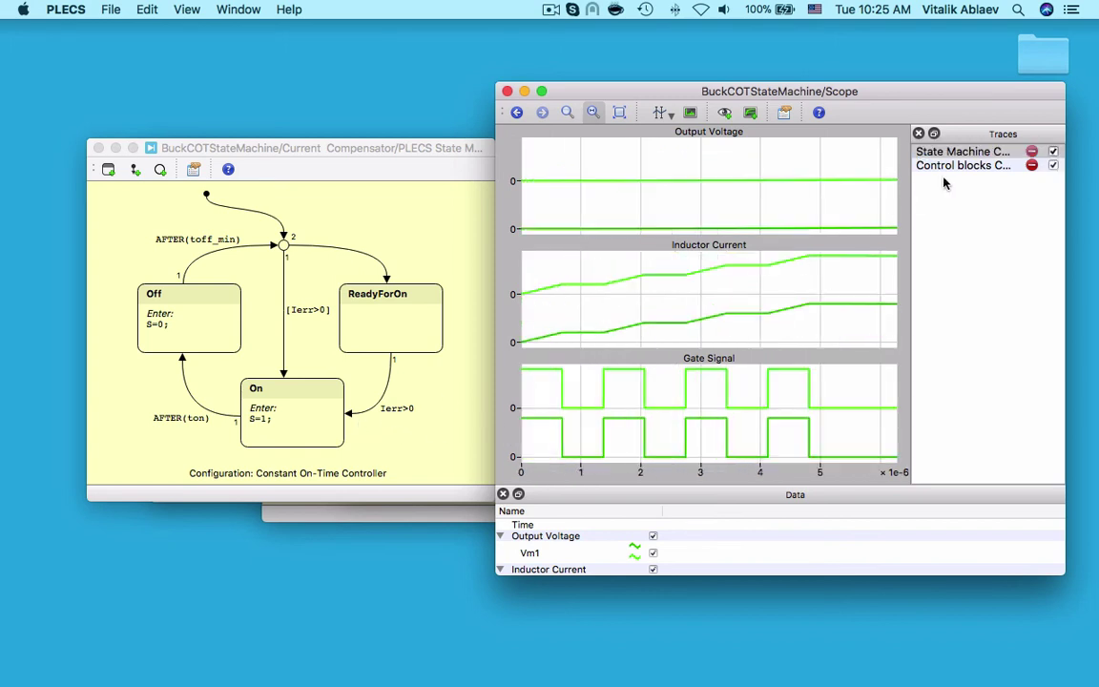
{"action": "left_click", "coordinate": [1054, 166]}
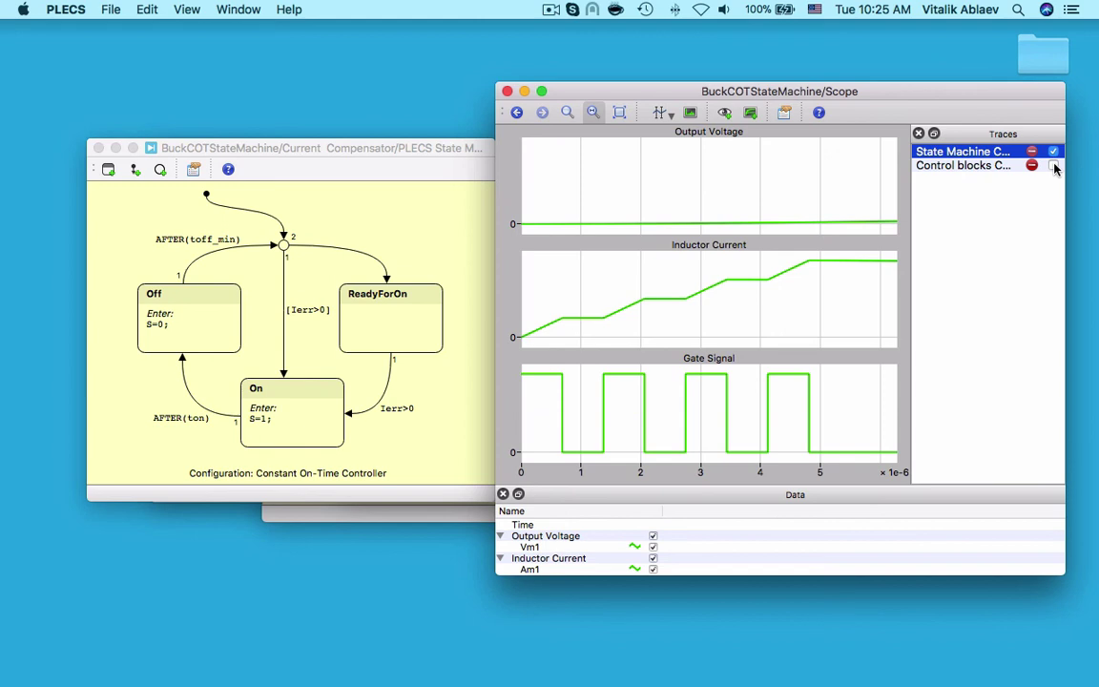
{"action": "left_click", "coordinate": [1054, 166]}
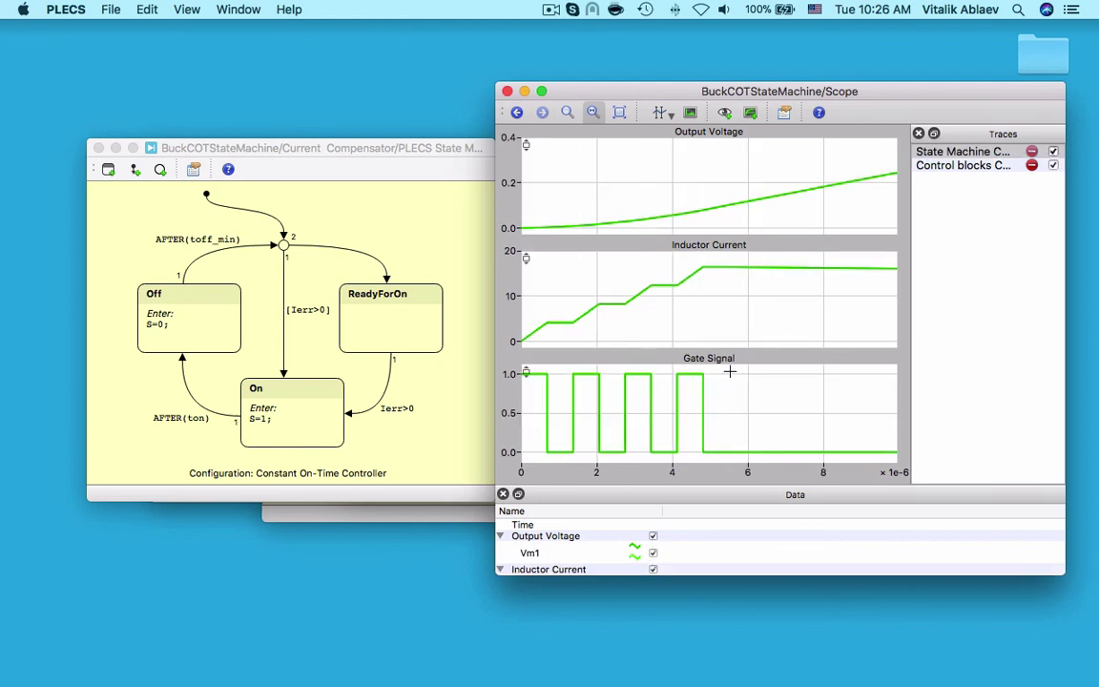
{"action": "left_click", "coordinate": [619, 115]}
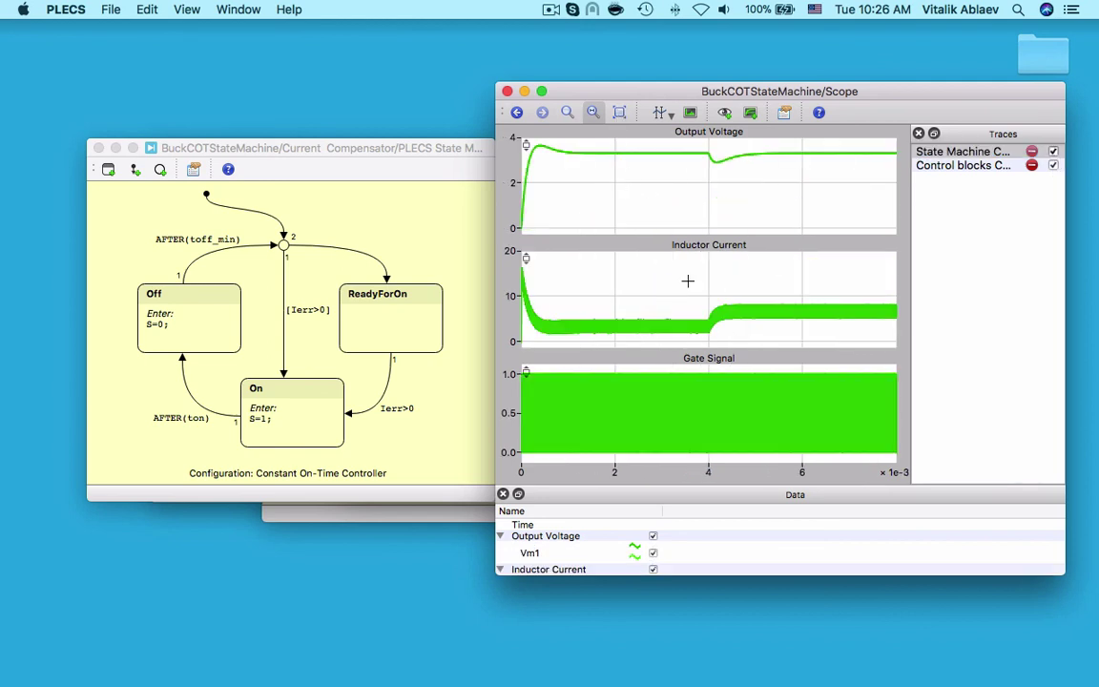
Zoom around the 4 ms load step and place two cursors at about 4 ms and past the recovery.
{"action": "left_click_drag", "start_coordinate": [697, 312], "coordinate": [772, 314]}
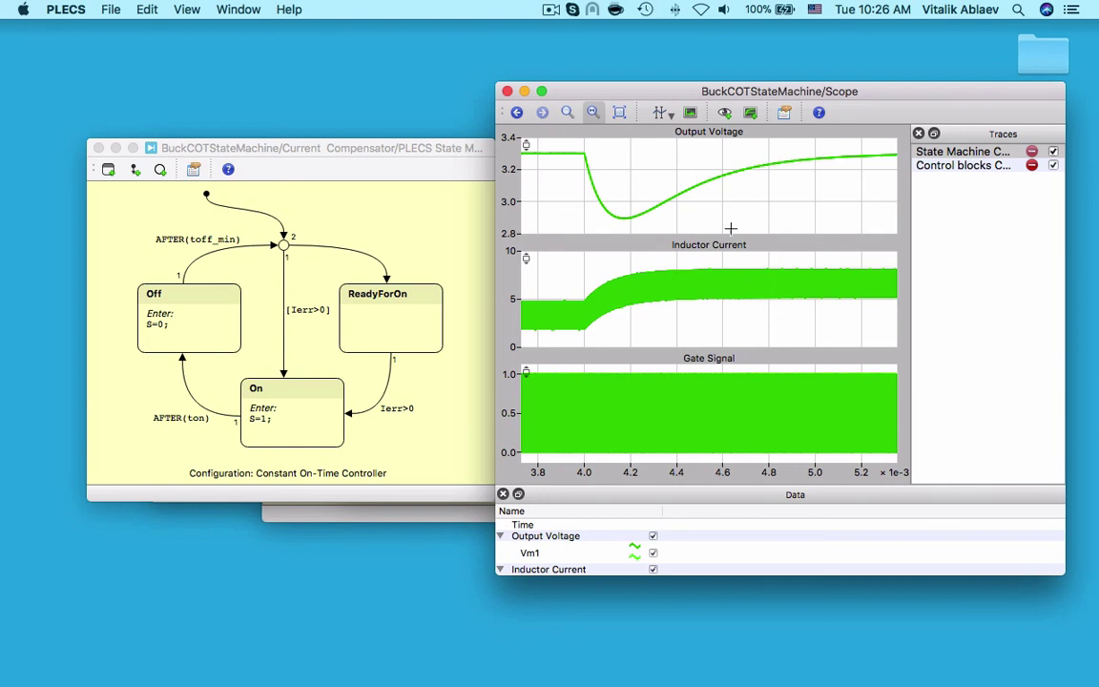
{"action": "left_click", "coordinate": [660, 113]}
{"action": "left_click_drag", "start_coordinate": [646, 152], "coordinate": [582, 160]}
{"action": "left_click_drag", "start_coordinate": [770, 179], "coordinate": [876, 181]}
Add a Delta column to the cursor readout and nudge the second cursor to about 5.34 ms.
{"action": "right_click", "coordinate": [854, 510]}
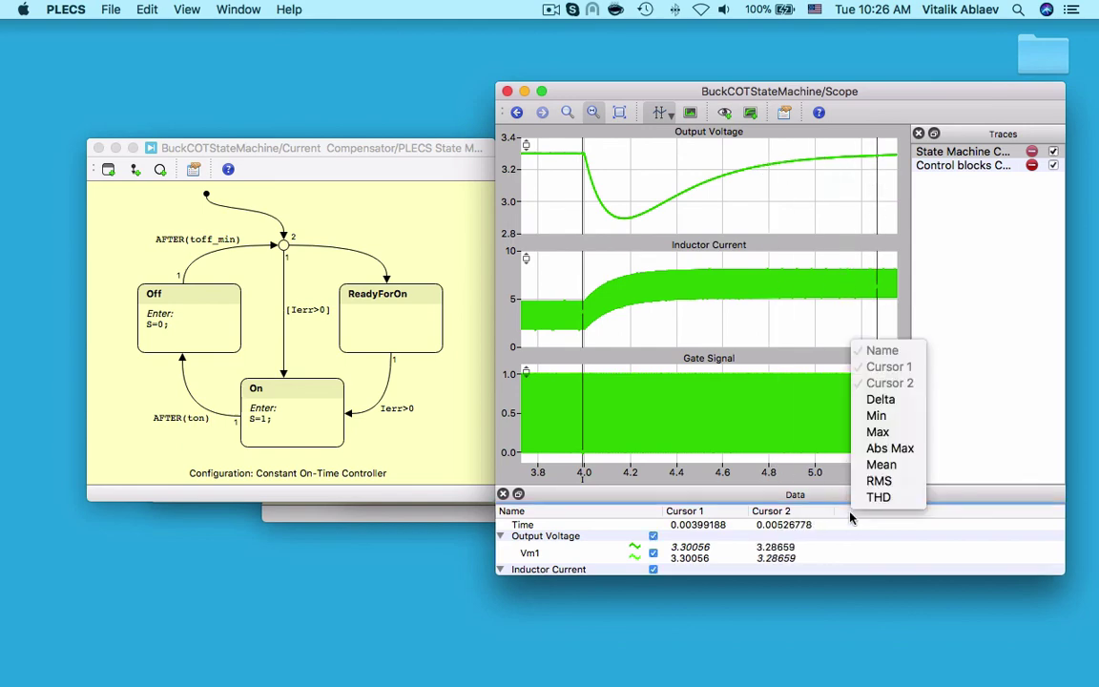
{"action": "left_click", "coordinate": [876, 402]}
{"action": "left_click_drag", "start_coordinate": [873, 326], "coordinate": [894, 324]}
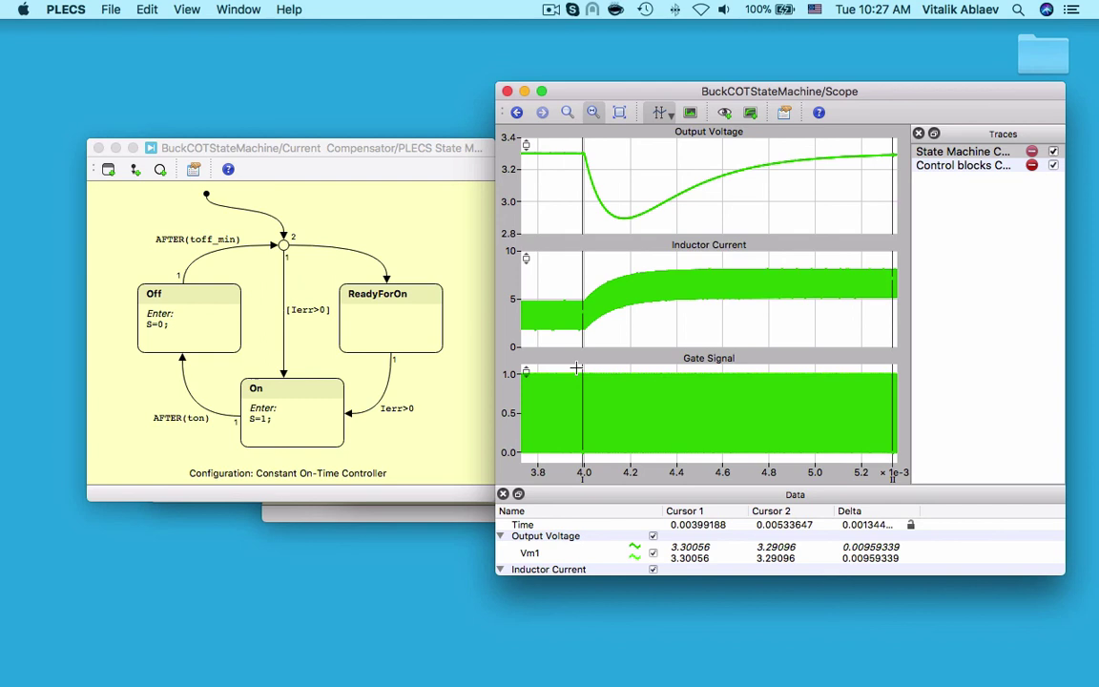
Zoom in just after the load step to inspect a few cycles of inductor current ripple.
{"action": "left_click_drag", "start_coordinate": [585, 272], "coordinate": [614, 325]}
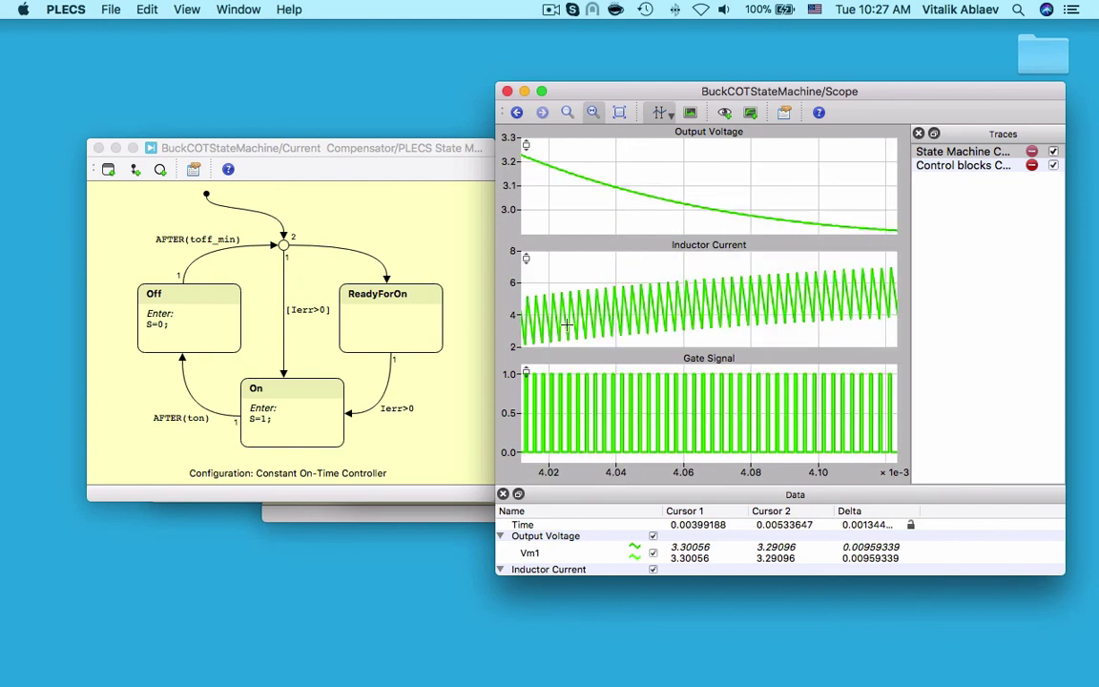
{"action": "left_click_drag", "start_coordinate": [570, 286], "coordinate": [646, 324]}
{"action": "left_click_drag", "start_coordinate": [552, 329], "coordinate": [801, 332]}
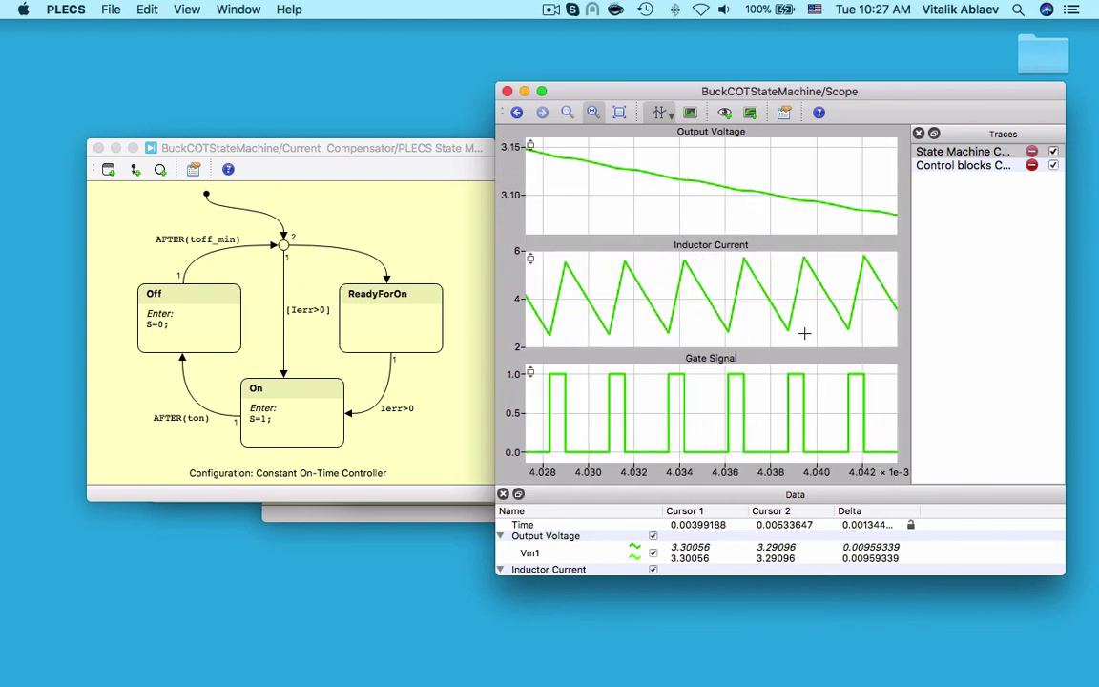